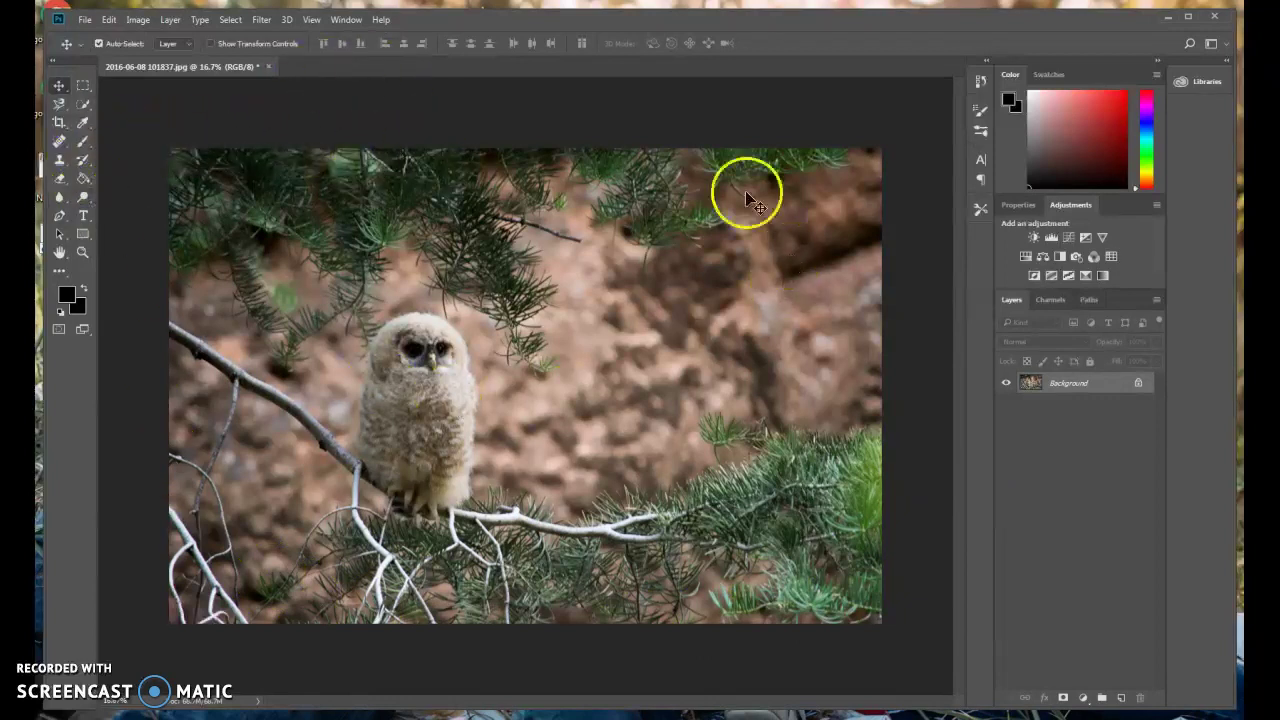
Add a new empty Layer 1 above the owl photo's Background layer.
{"action": "left_click", "coordinate": [1122, 698]}
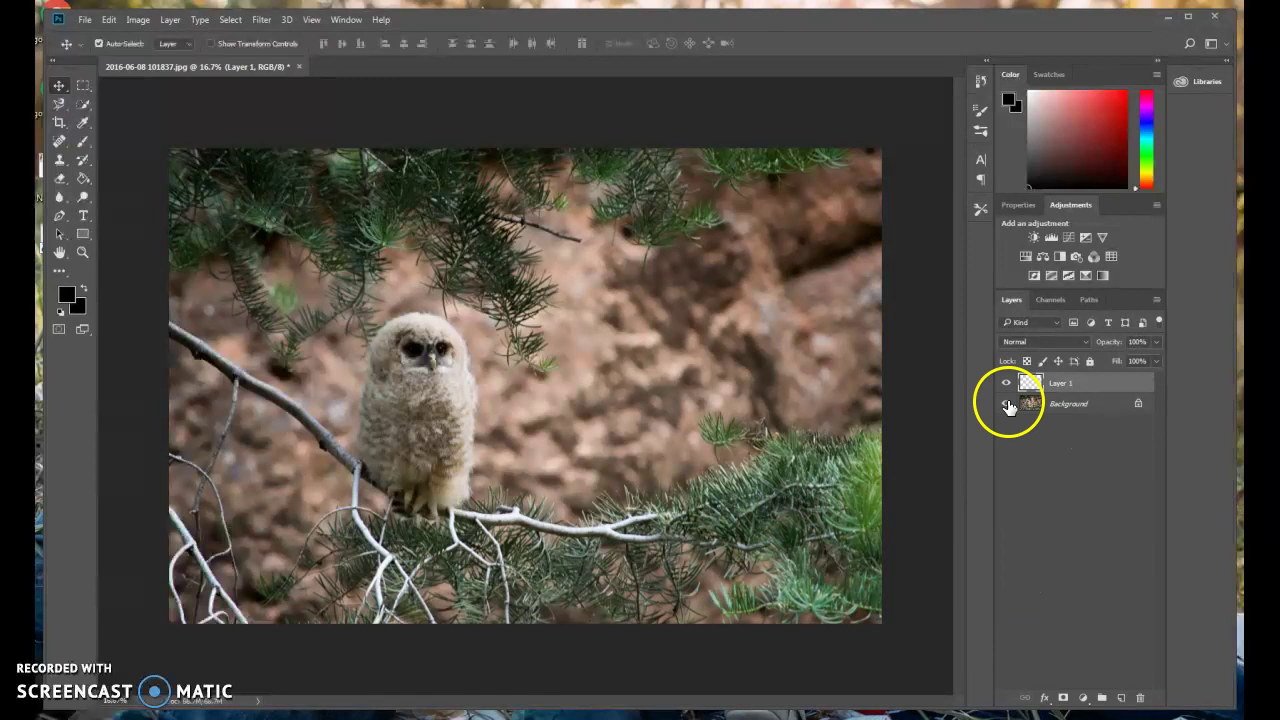
Pick white as the foreground colour and fill Layer 1 with it using the Paint Bucket.
{"action": "key", "text": "i"}
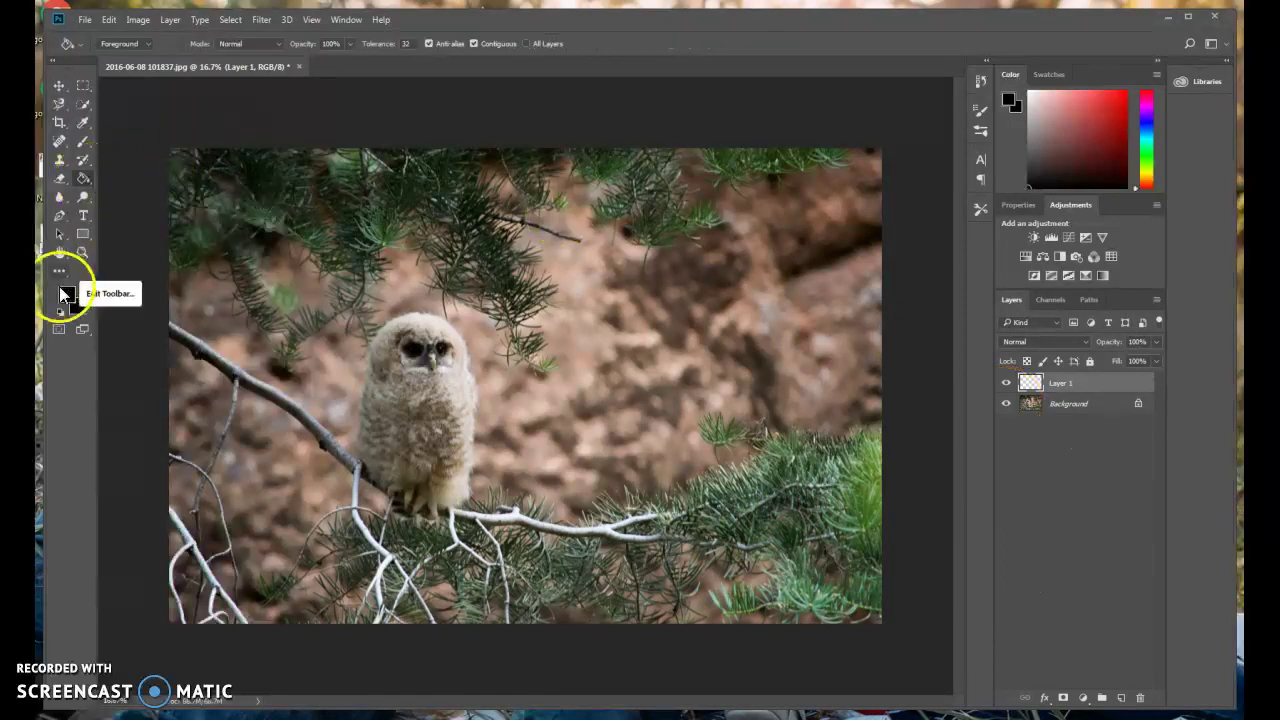
{"action": "left_click", "coordinate": [68, 293]}
{"action": "left_click_drag", "start_coordinate": [486, 223], "coordinate": [391, 163]}
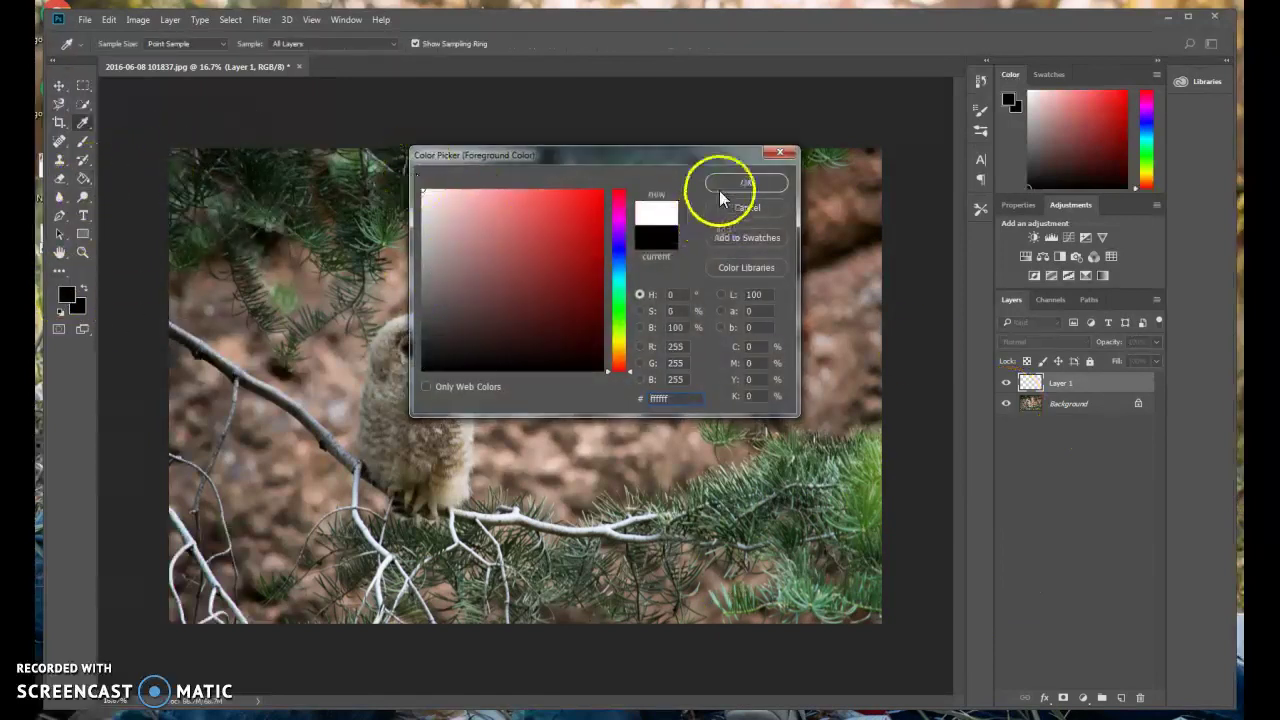
{"action": "left_click", "coordinate": [727, 187]}
{"action": "key", "text": "g"}
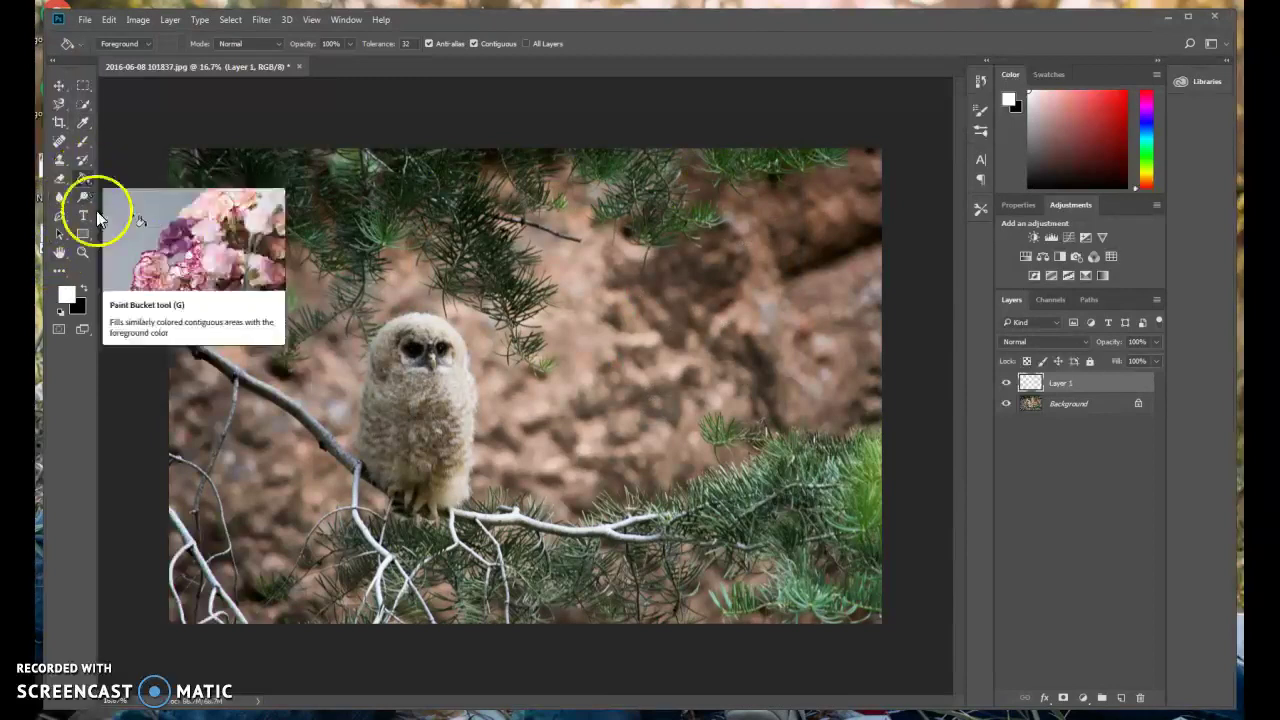
{"action": "left_click", "coordinate": [490, 297]}
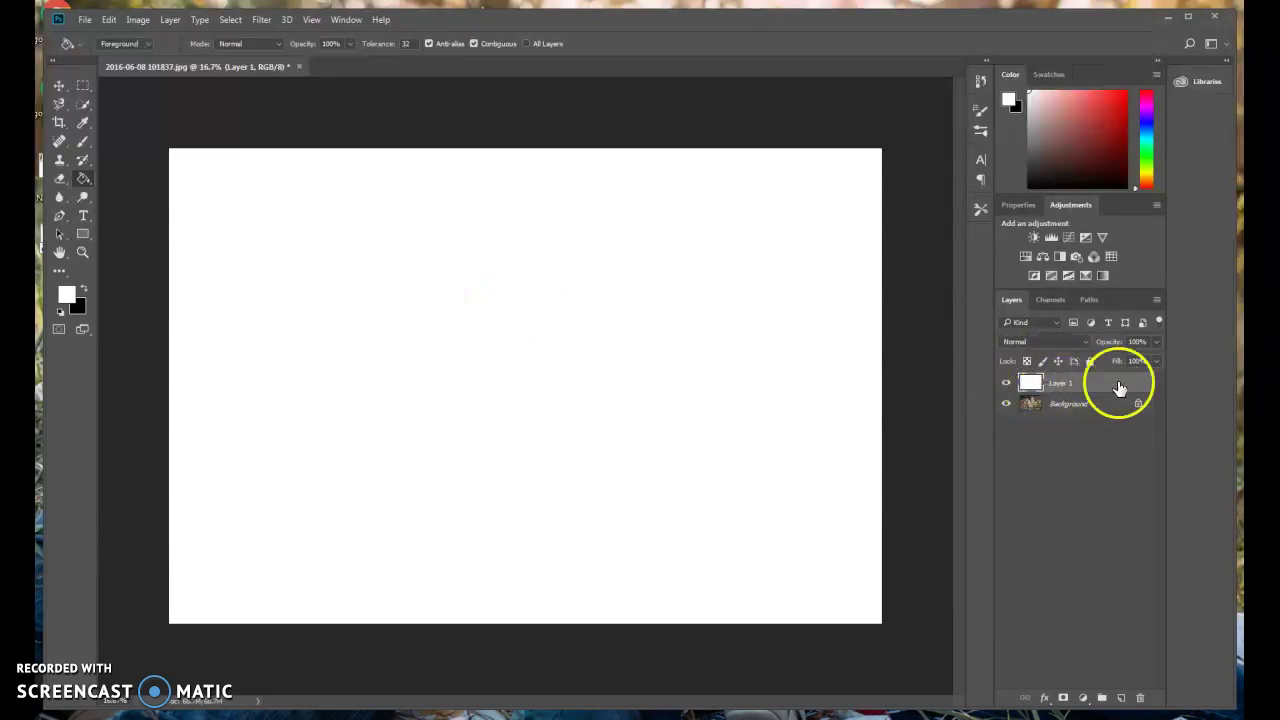
{"action": "left_click", "coordinate": [84, 216]}
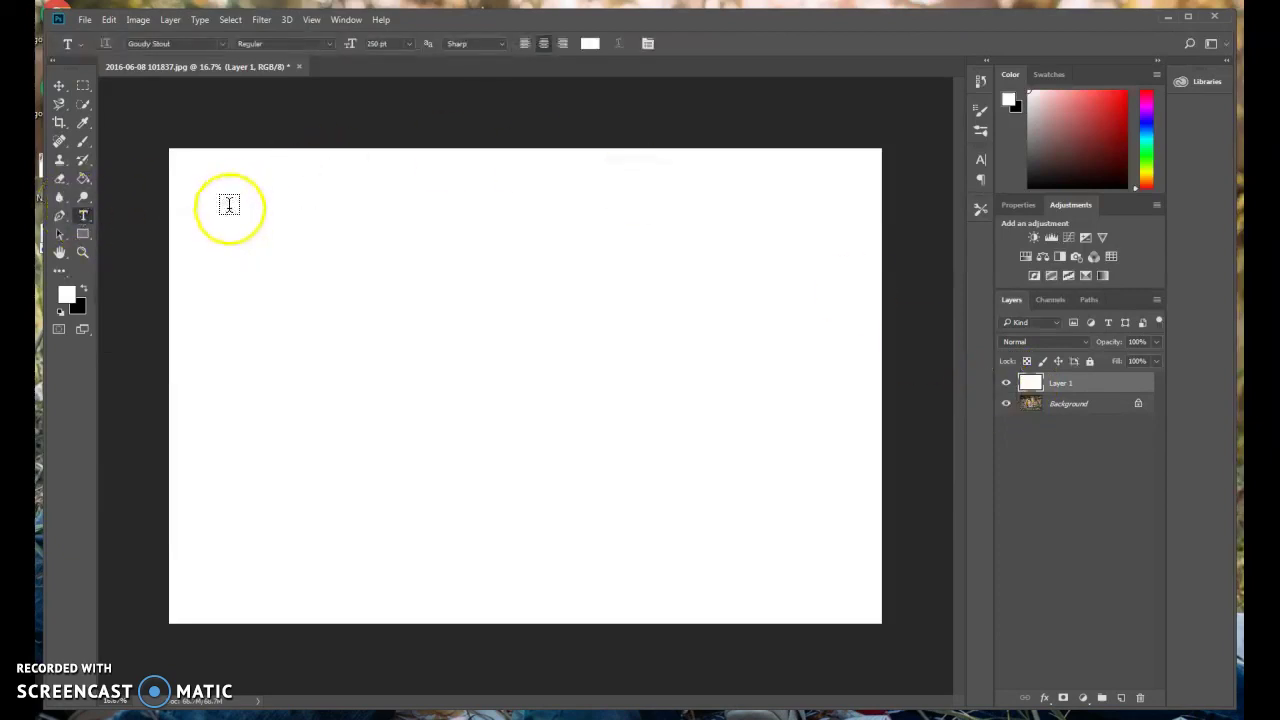
Draw a paragraph text box across most of the page and set the font to Goudy Stout at 250 pt.
{"action": "left_click_drag", "start_coordinate": [220, 210], "coordinate": [827, 553]}
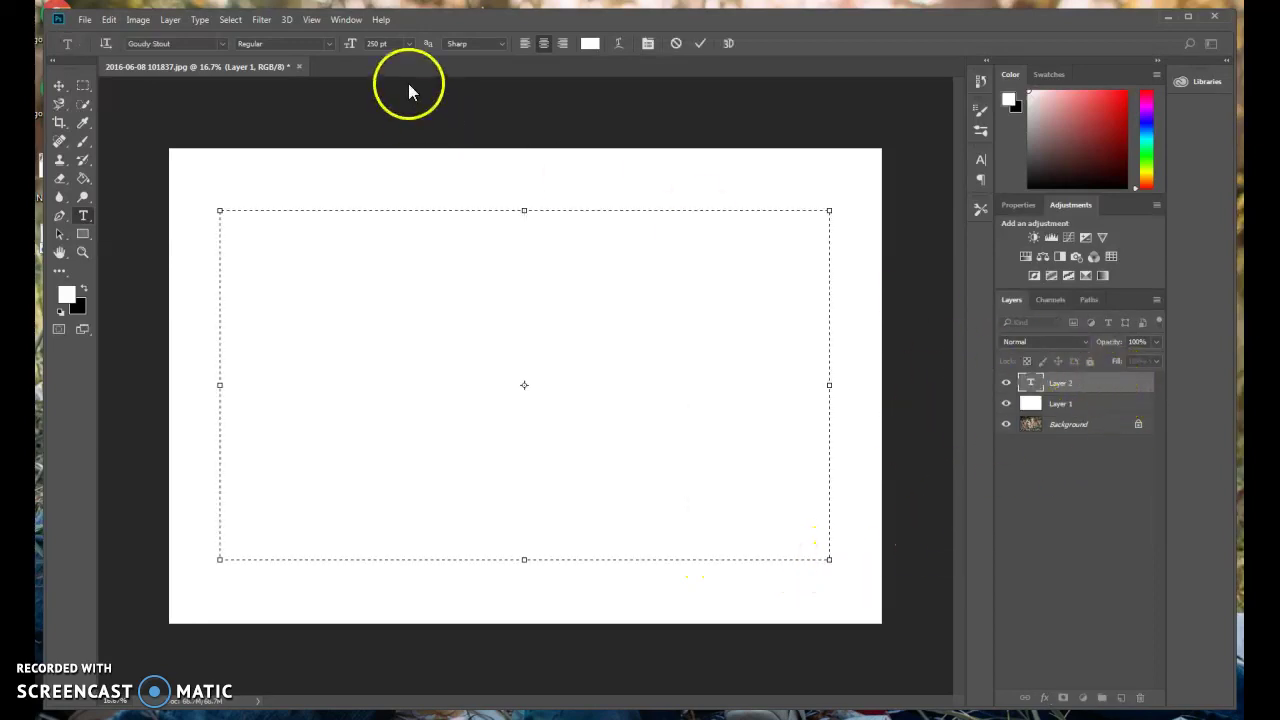
{"action": "left_click", "coordinate": [400, 46]}
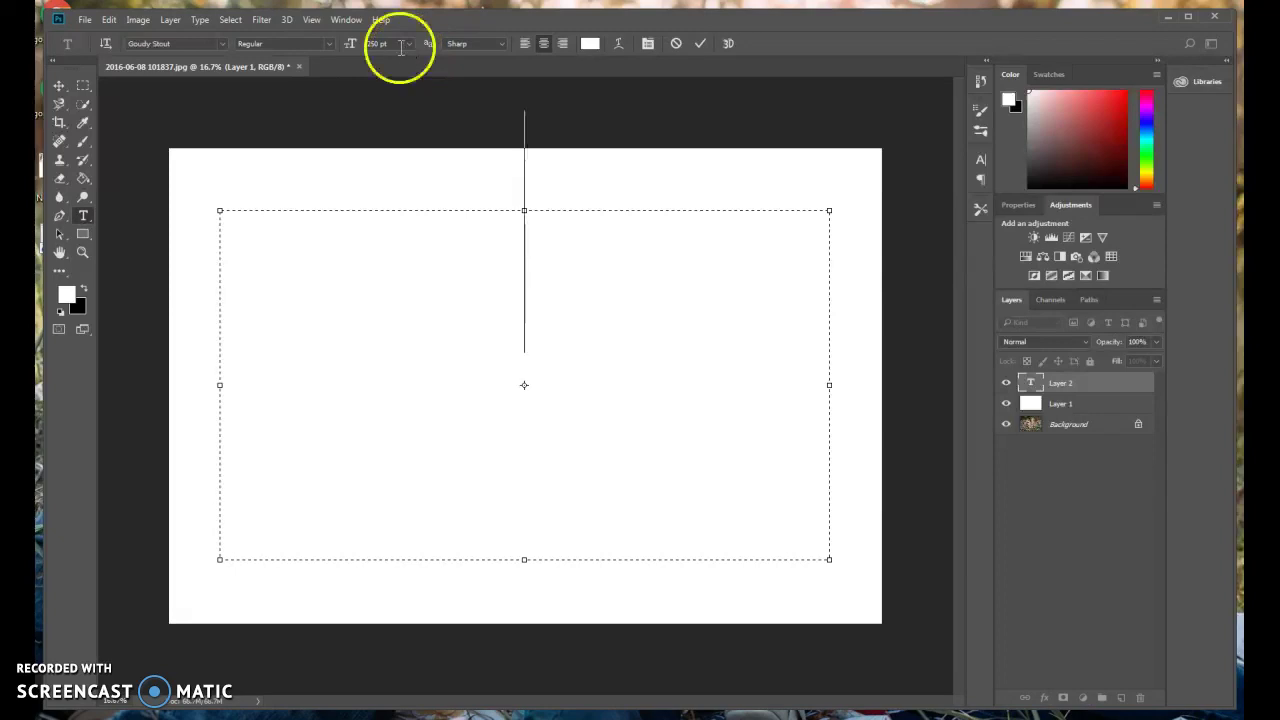
{"action": "left_click", "coordinate": [223, 44]}
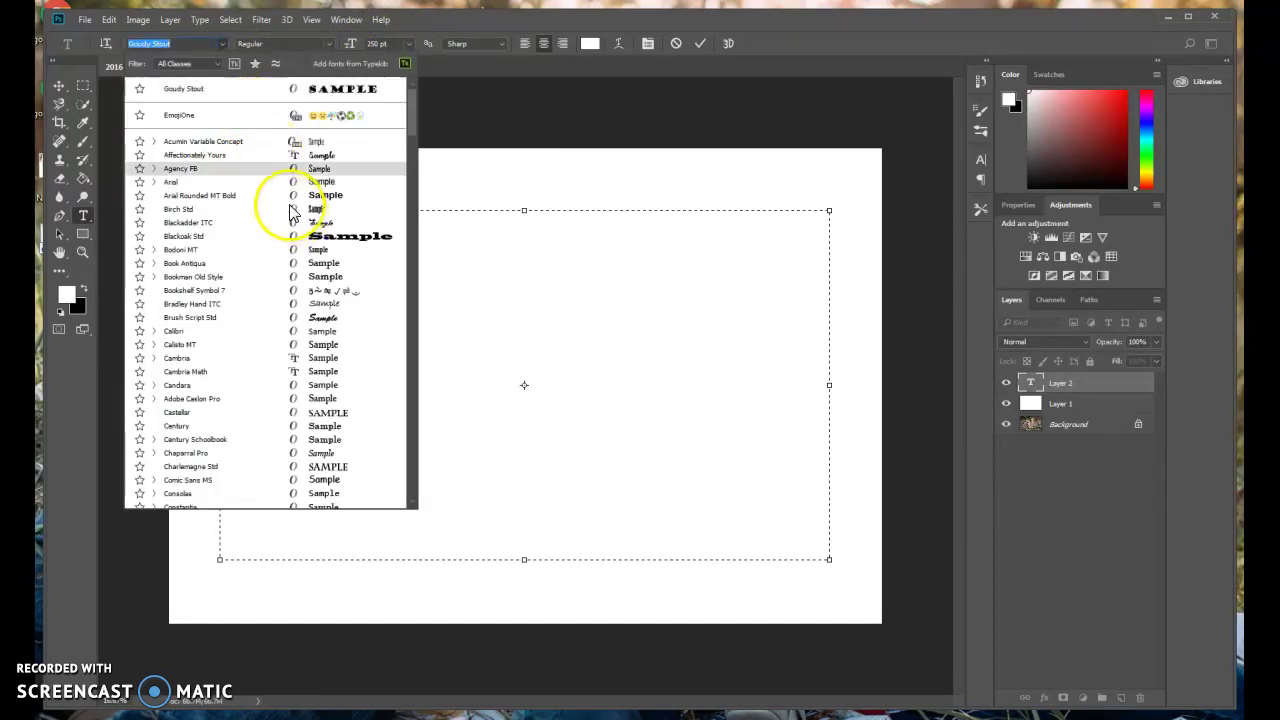
{"action": "left_click", "coordinate": [320, 93]}
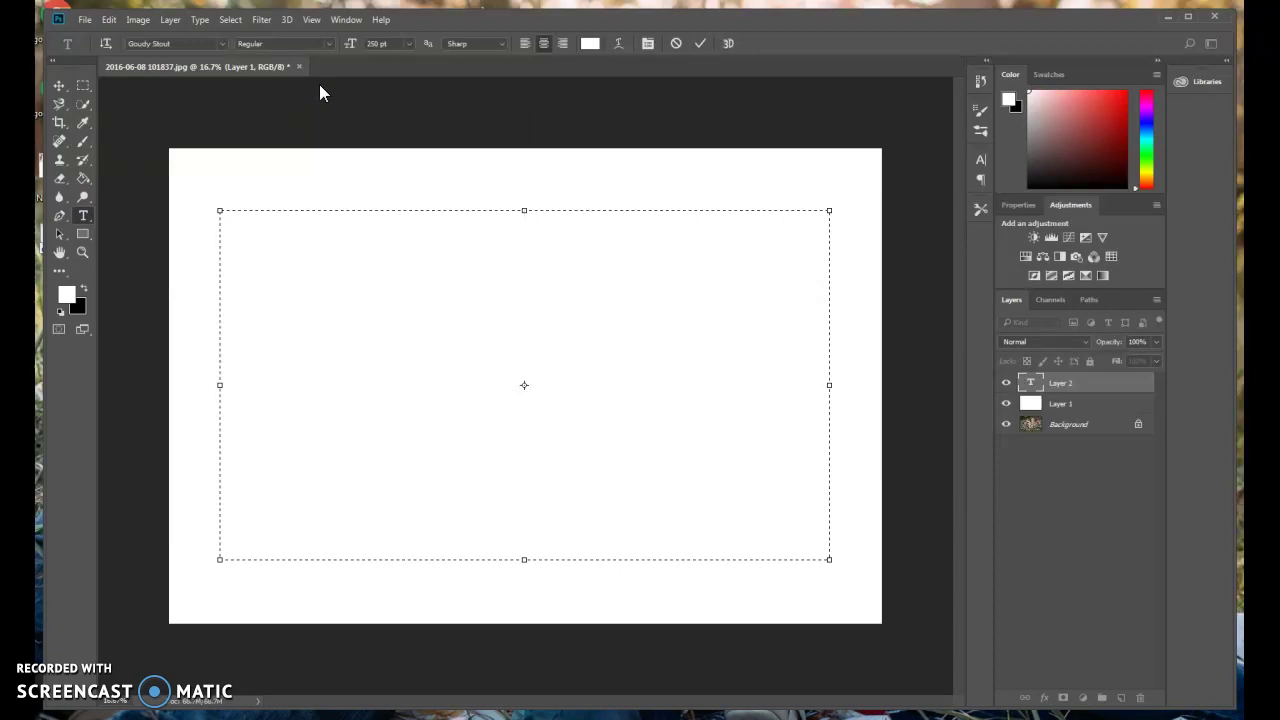
{"action": "left_click_drag", "start_coordinate": [789, 246], "coordinate": [337, 126]}
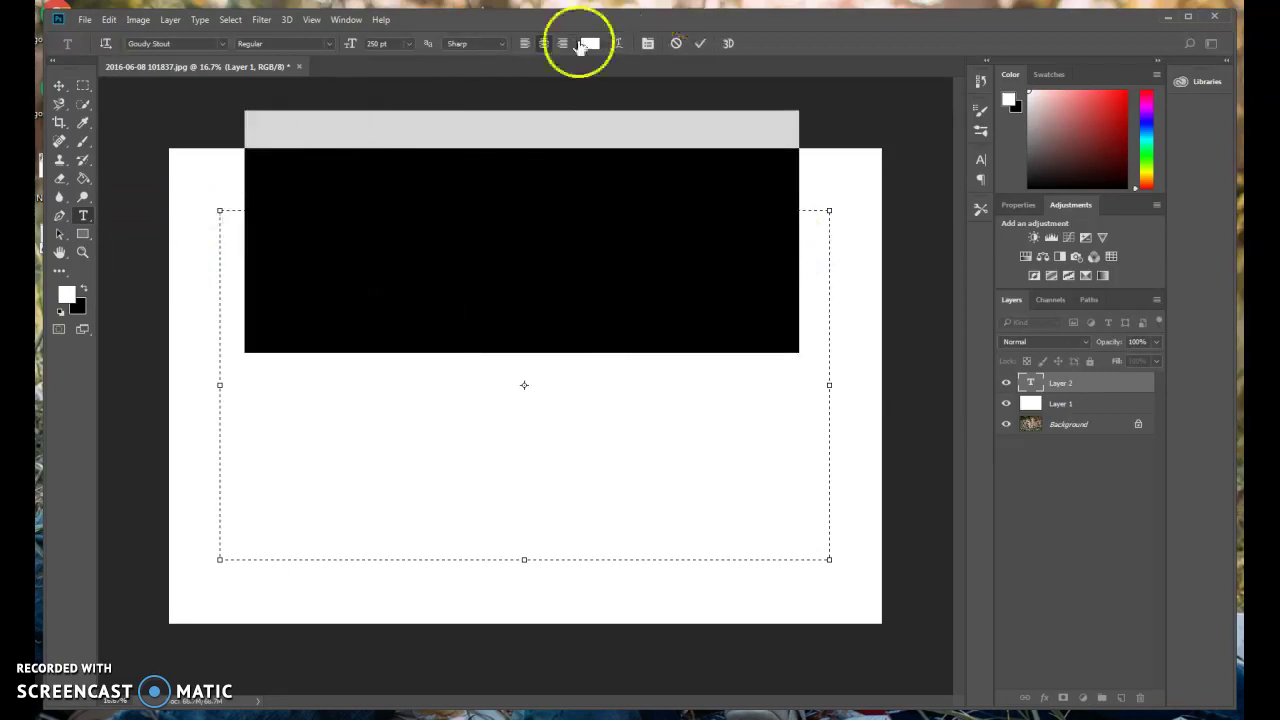
{"action": "left_click", "coordinate": [589, 43]}
{"action": "left_click_drag", "start_coordinate": [477, 297], "coordinate": [417, 380]}
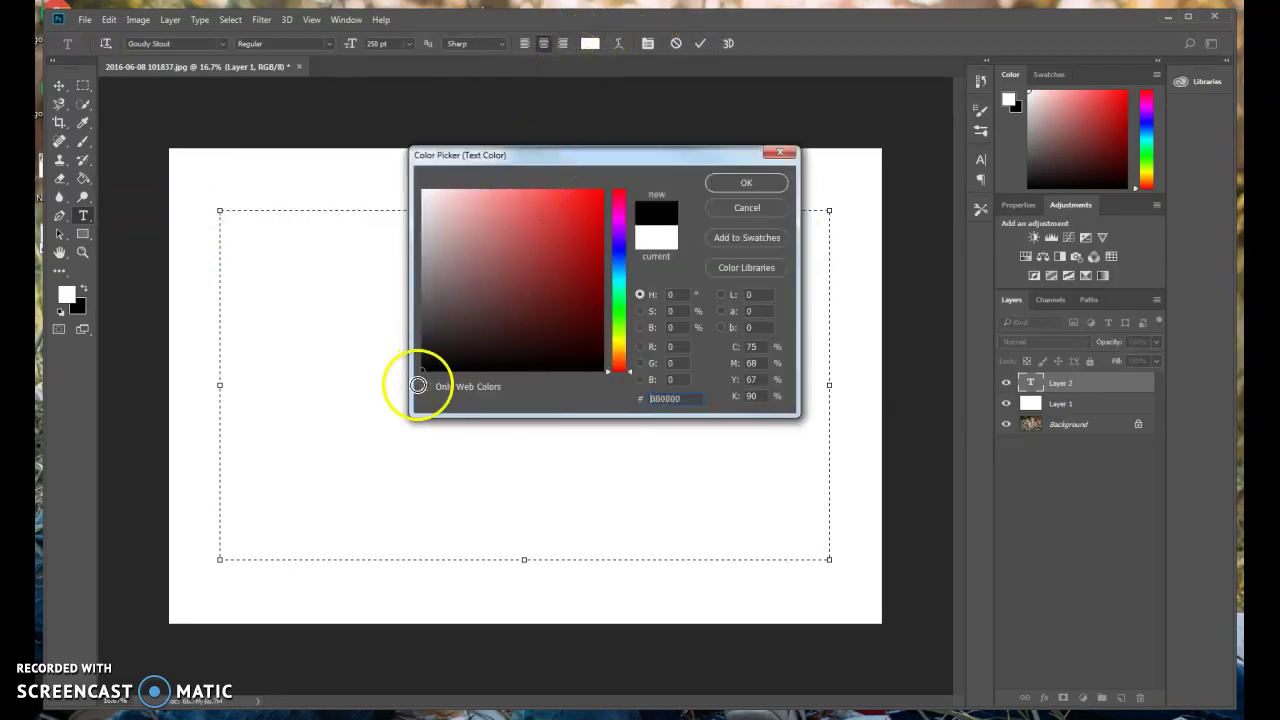
{"action": "left_click", "coordinate": [749, 185]}
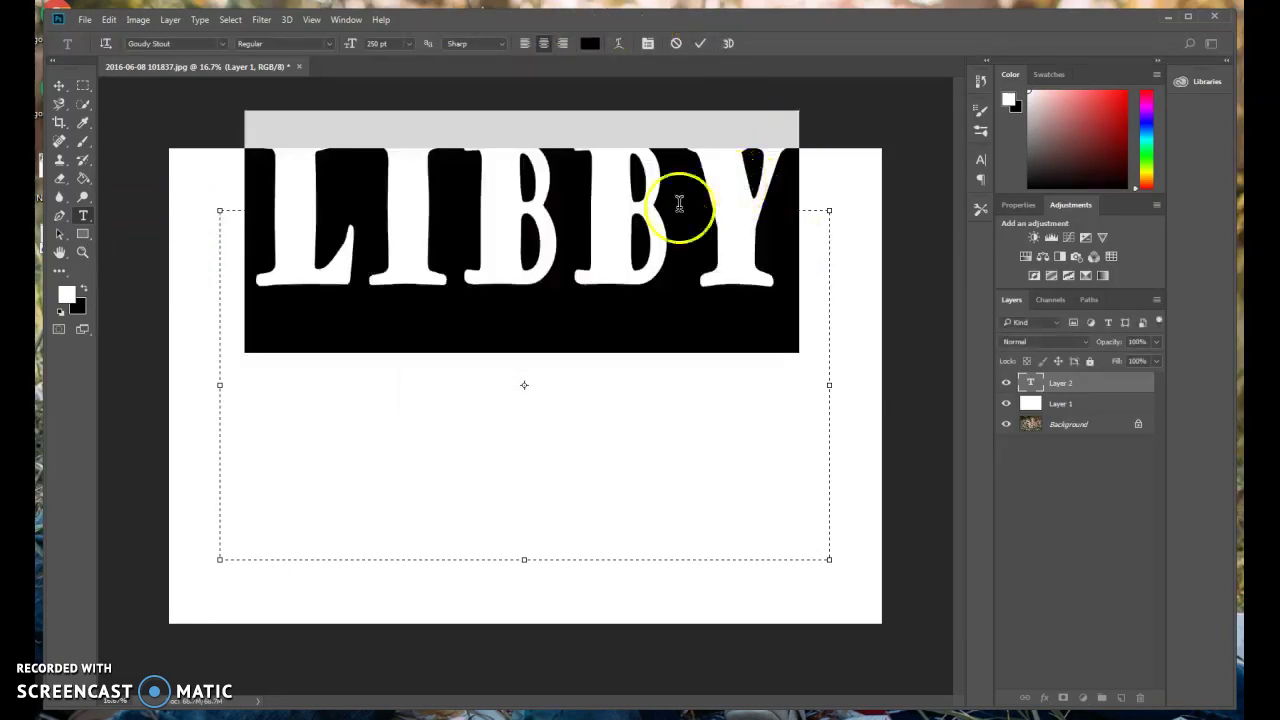
{"action": "left_click", "coordinate": [784, 278]}
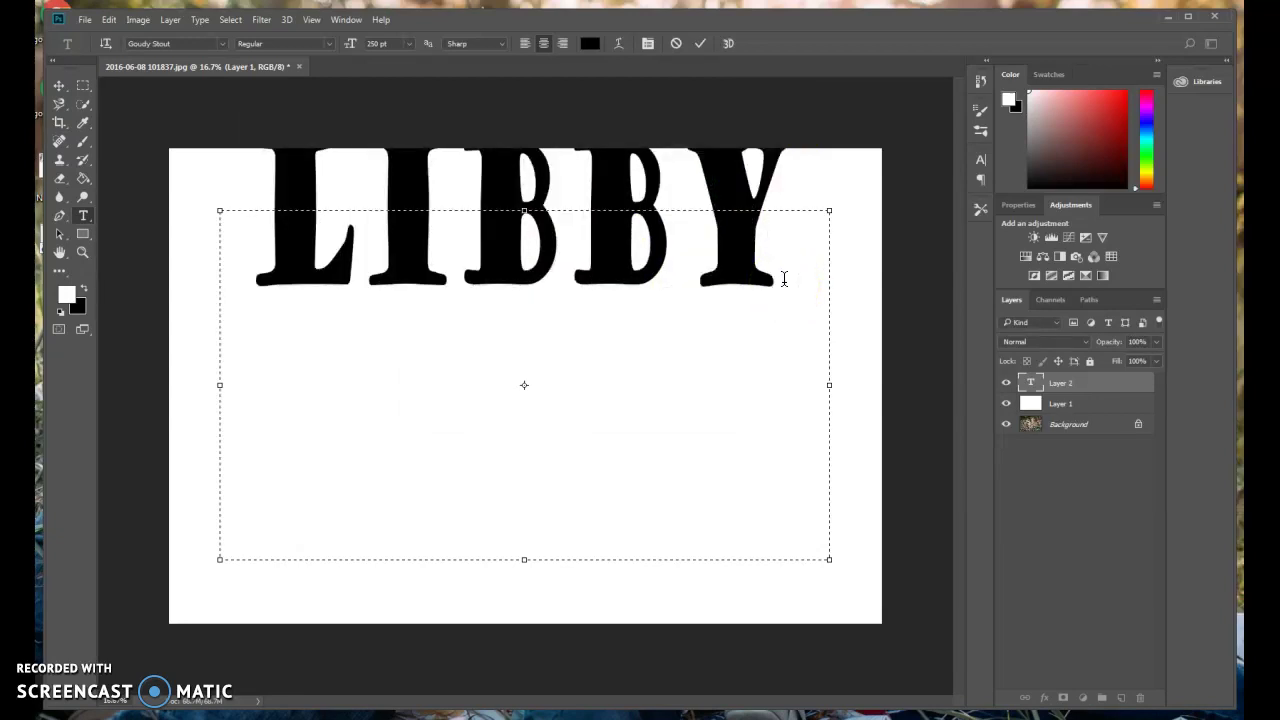
{"action": "left_click", "coordinate": [380, 44]}
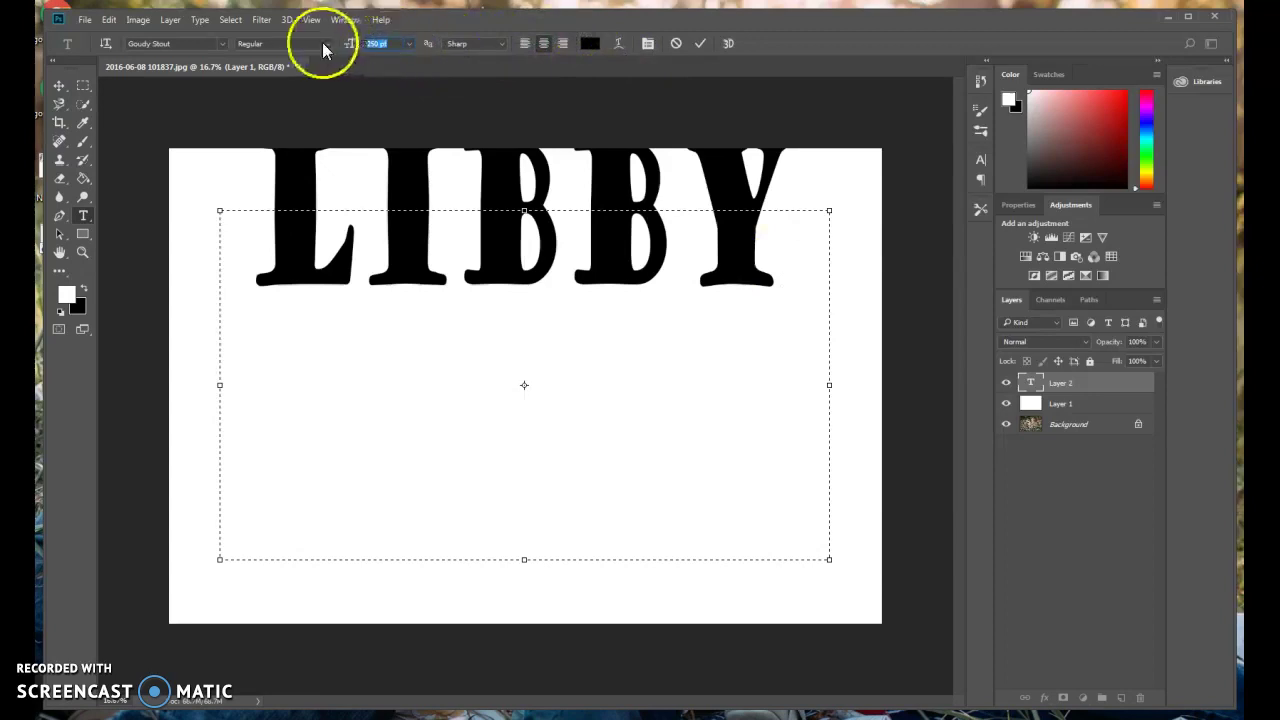
{"action": "type", "text": "150"}
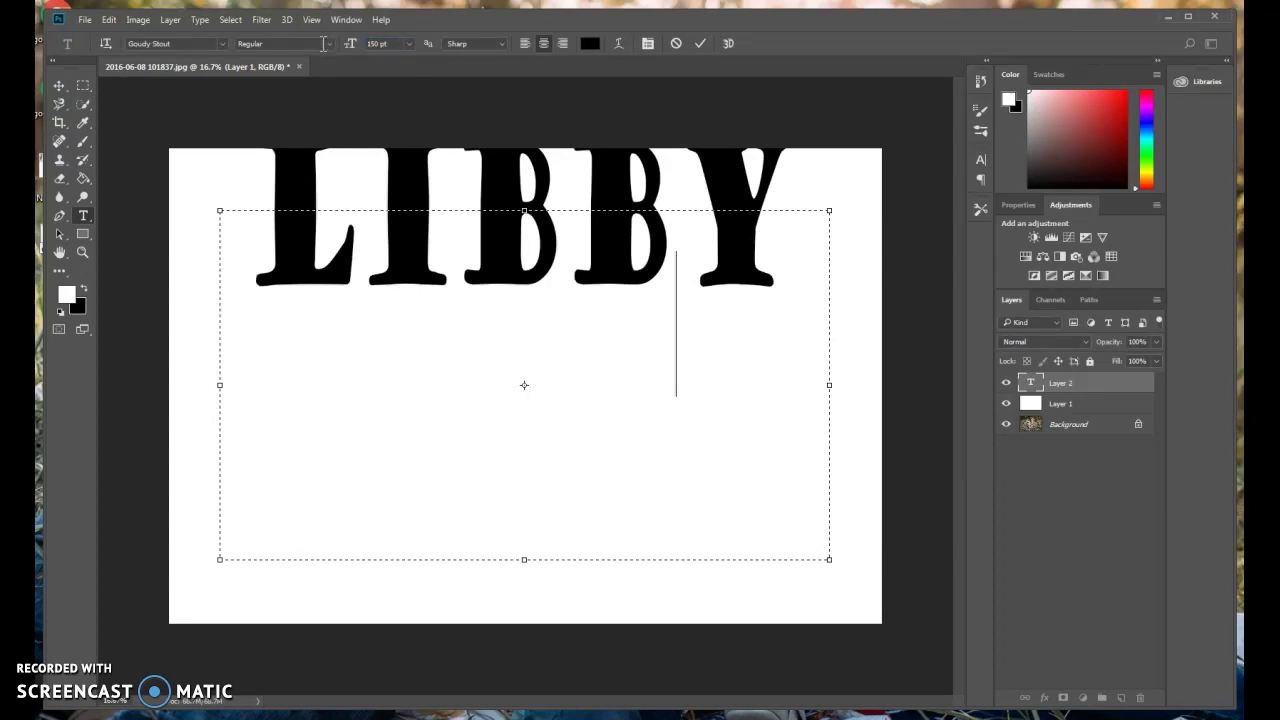
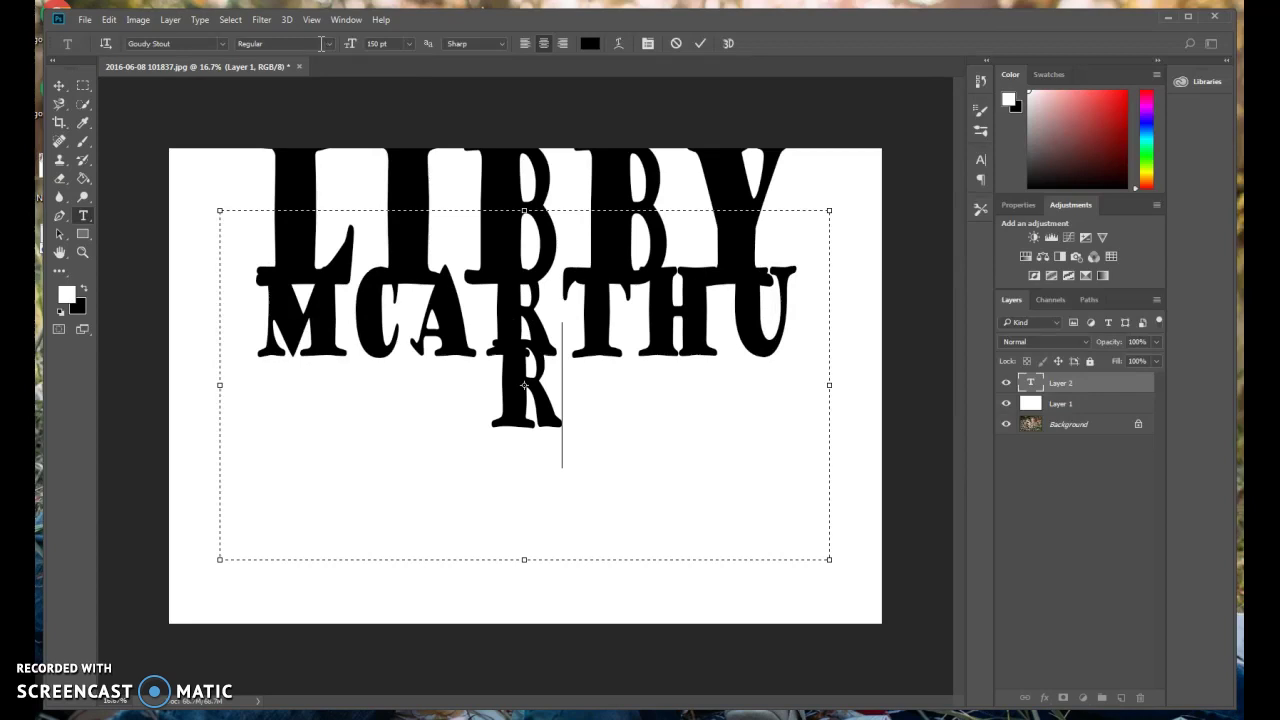
{"action": "left_click_drag", "start_coordinate": [219, 384], "coordinate": [163, 381]}
{"action": "left_click_drag", "start_coordinate": [829, 386], "coordinate": [882, 382]}
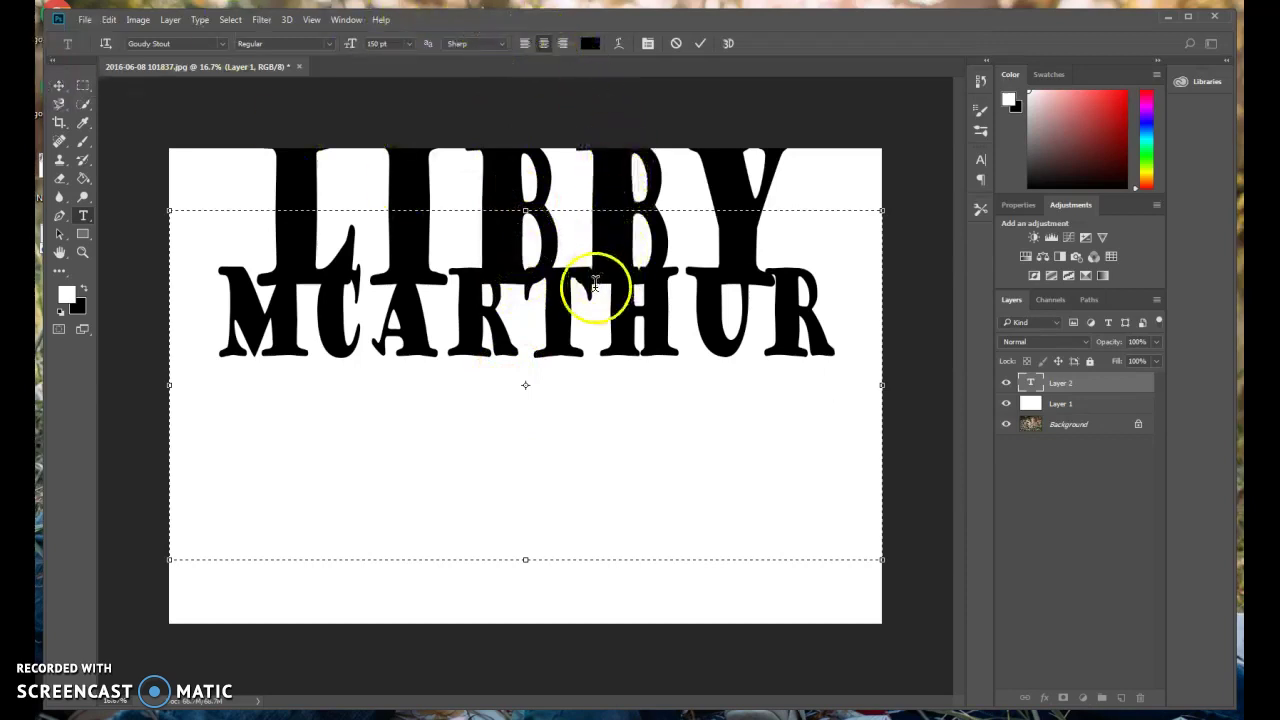
Select all the name text and set vertical scale to 100%, then back to 200%.
{"action": "left_click", "coordinate": [645, 46]}
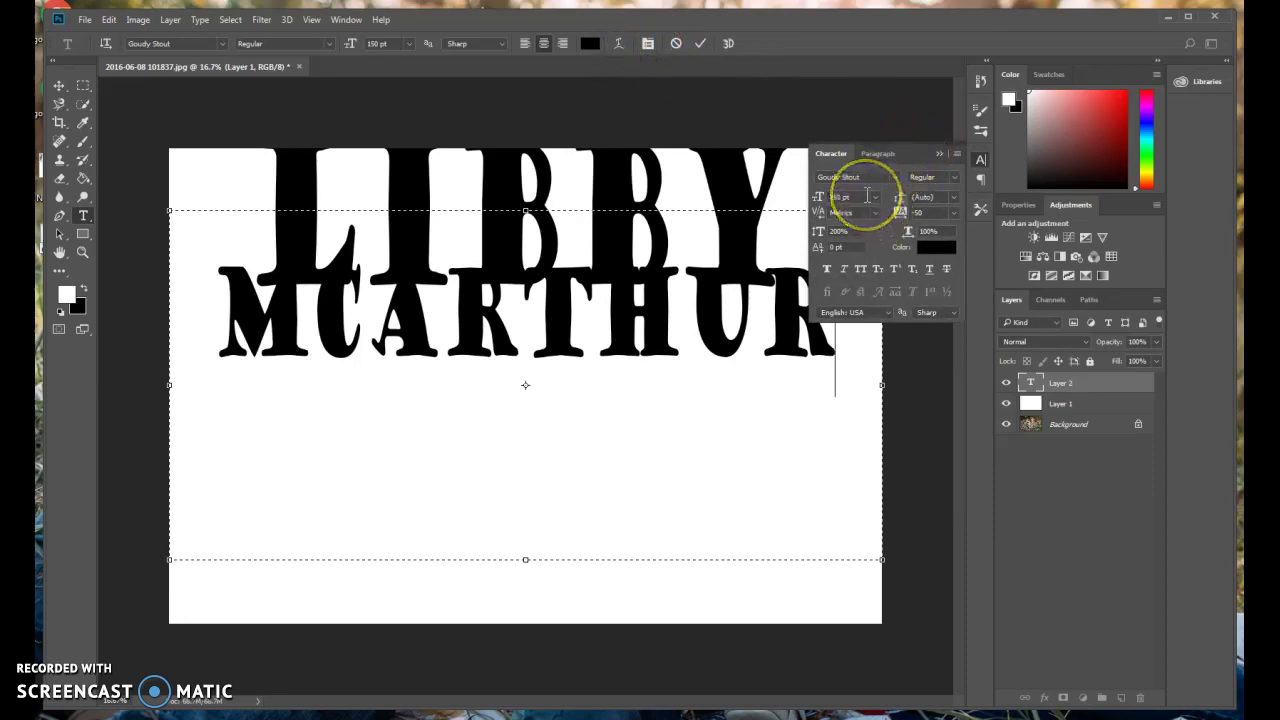
{"action": "left_click", "coordinate": [846, 230]}
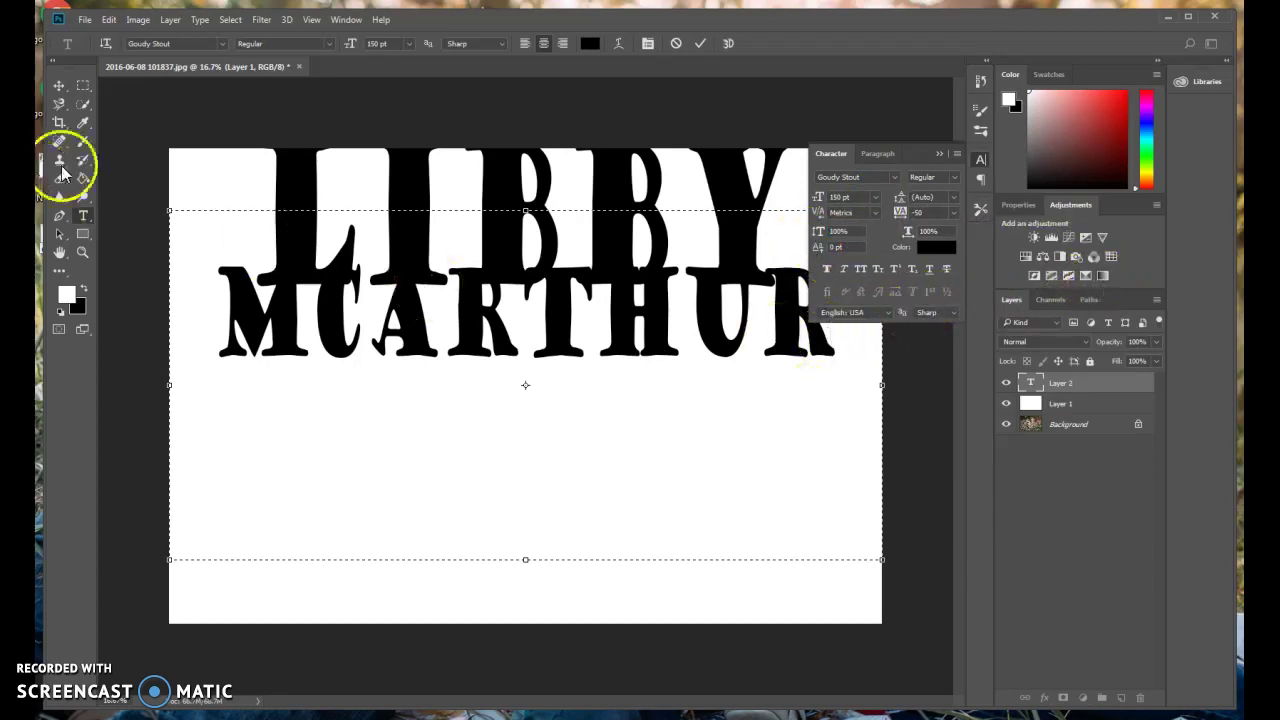
{"action": "key", "text": "ctrl+a"}
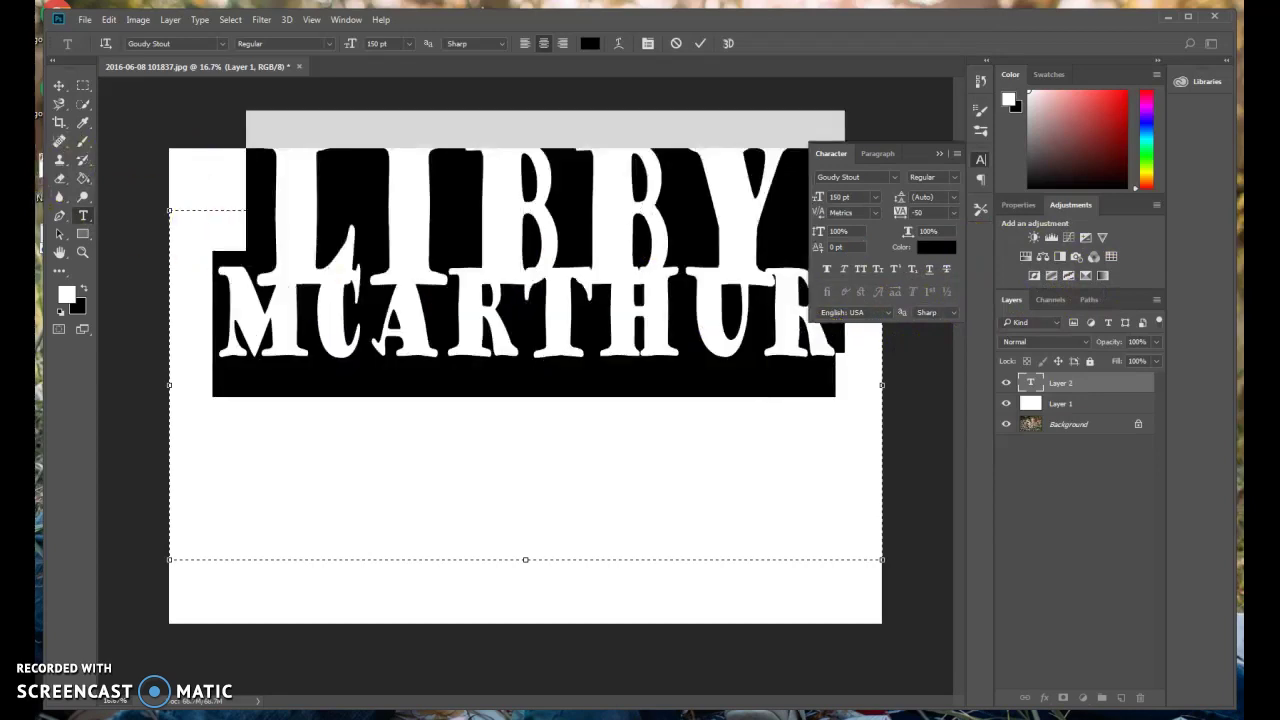
{"action": "left_click", "coordinate": [875, 198]}
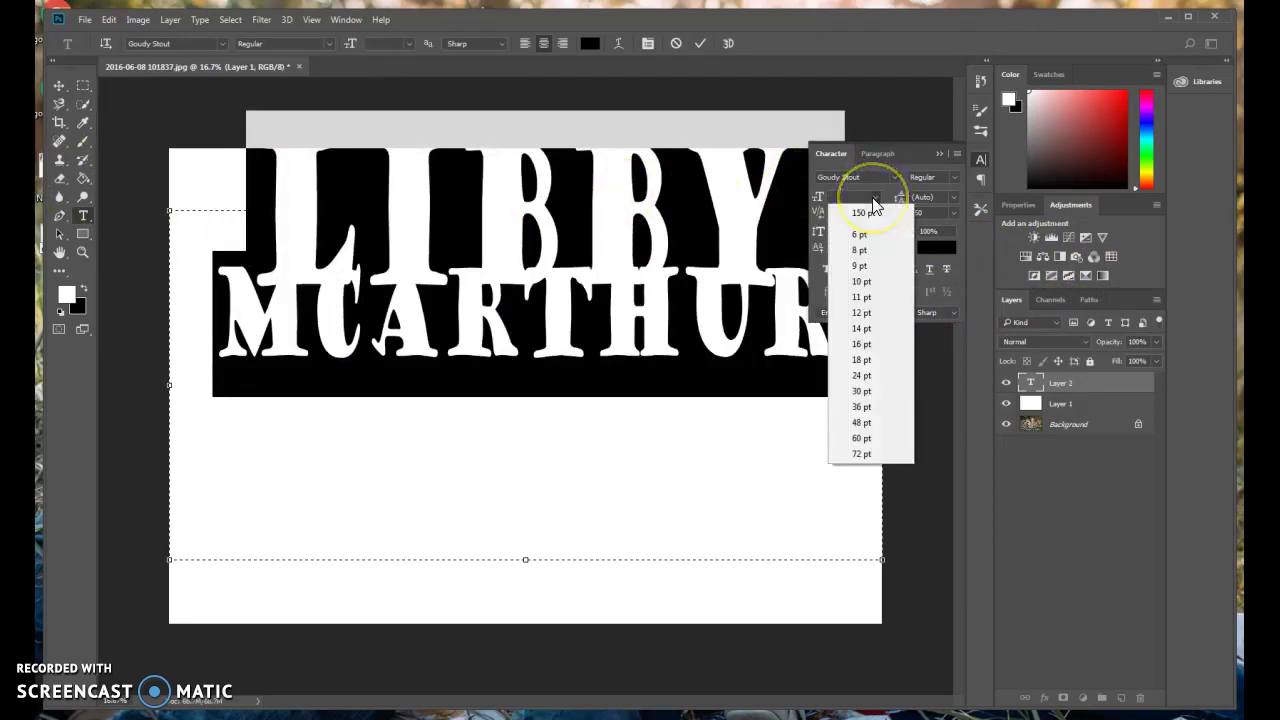
{"action": "key", "text": "Escape"}
{"action": "left_click", "coordinate": [840, 231]}
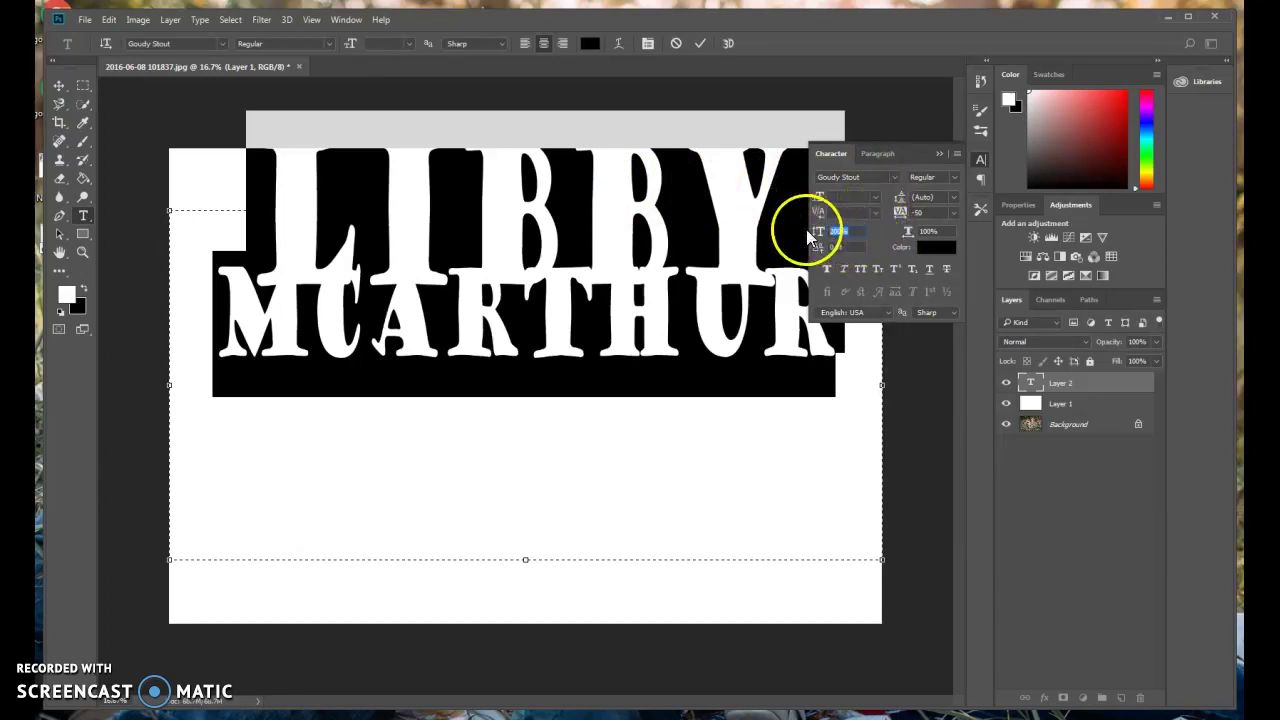
{"action": "type", "text": "100"}
{"action": "key", "text": "Return"}
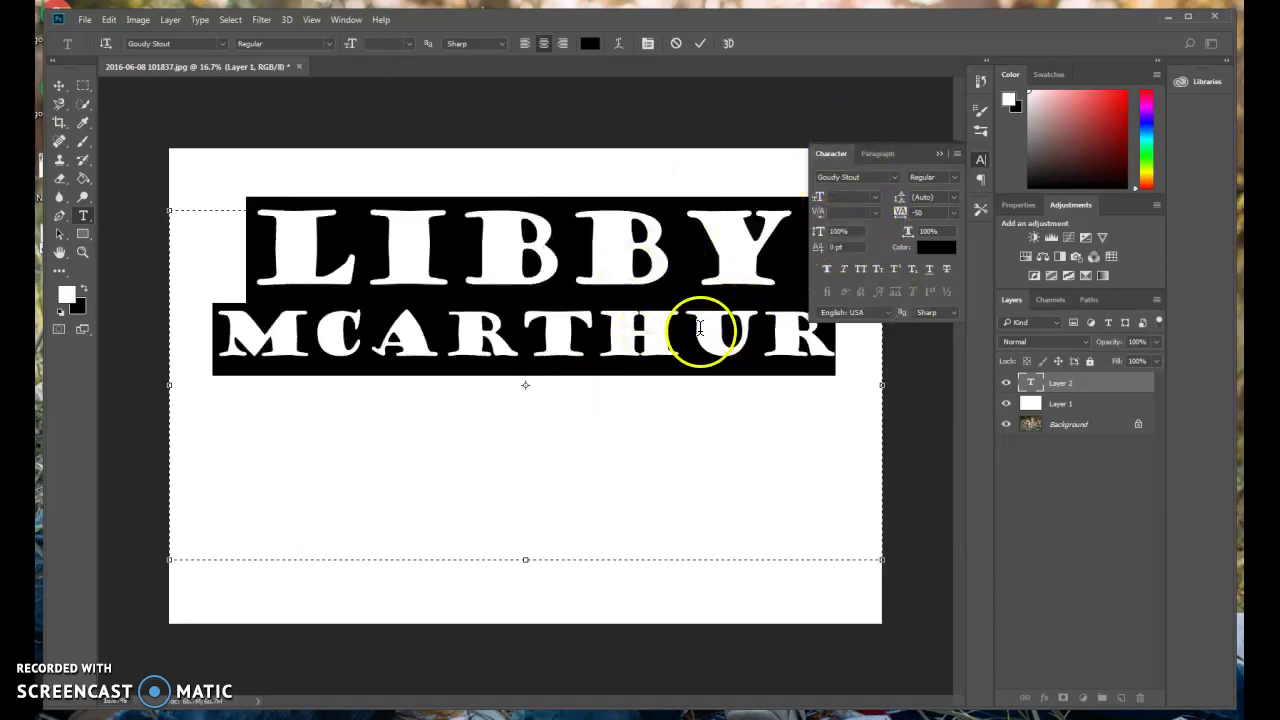
{"action": "left_click", "coordinate": [814, 230]}
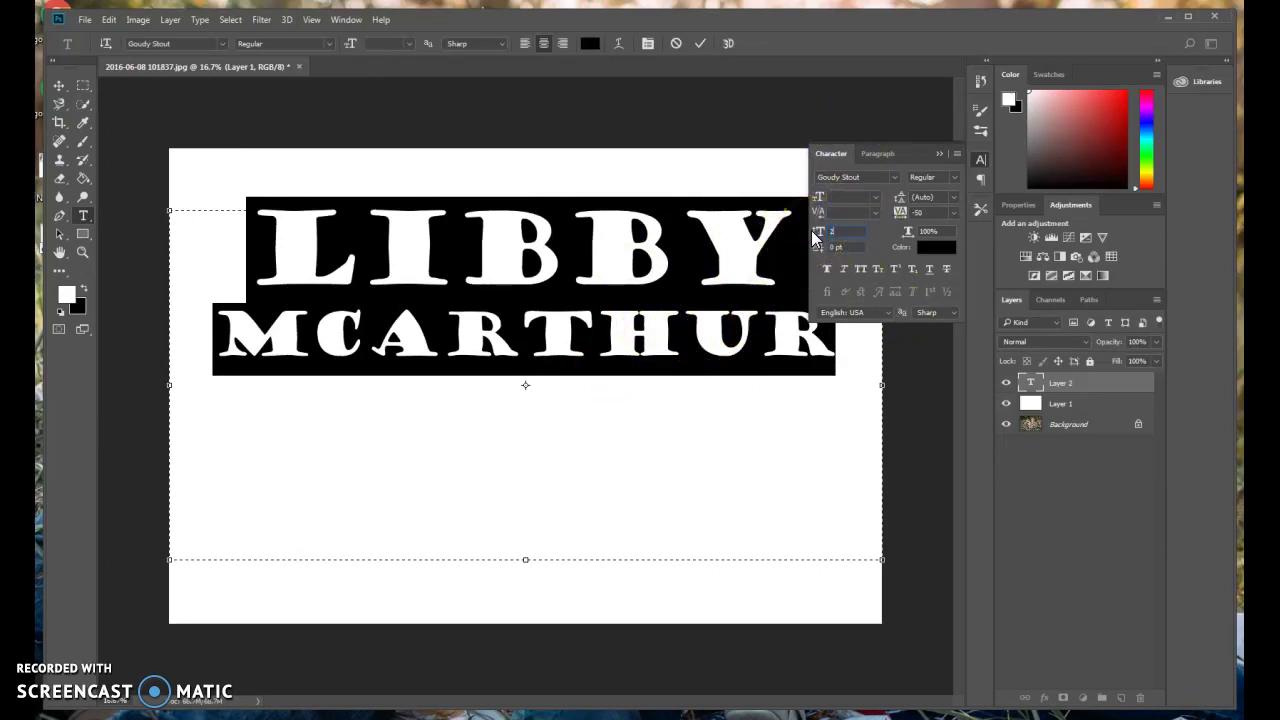
{"action": "key", "text": "Return"}
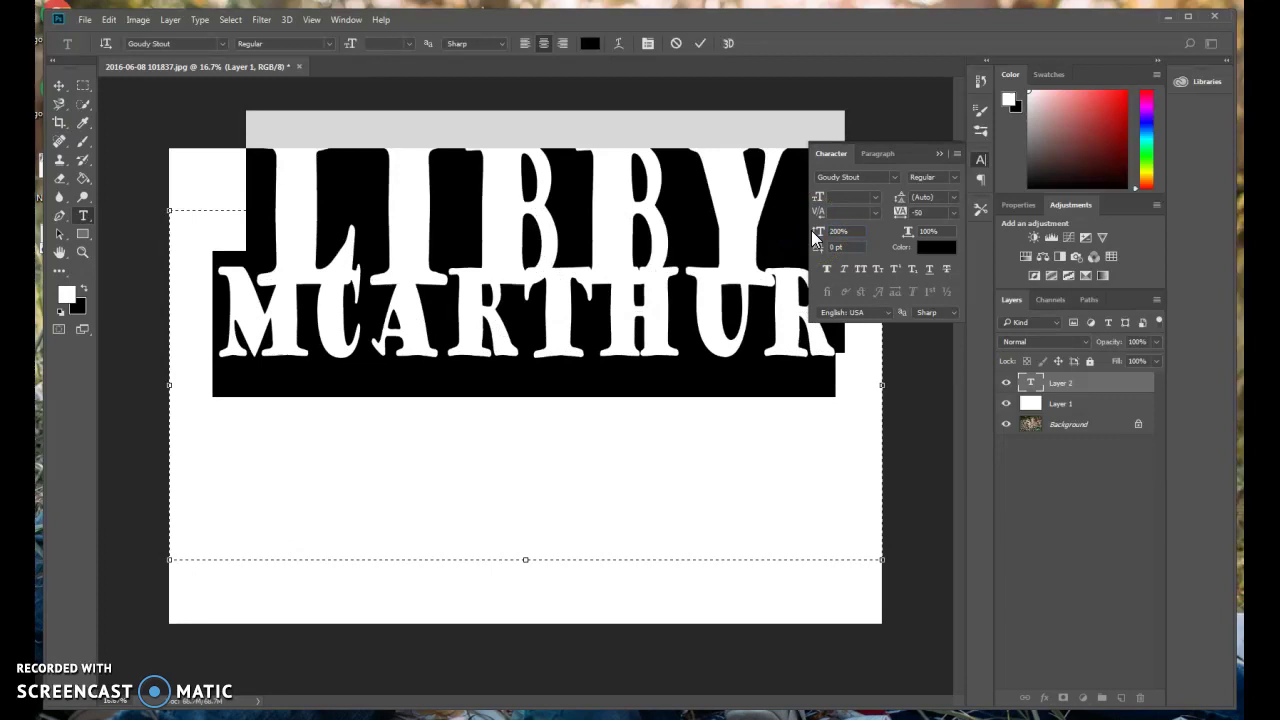
Try tracking values of 0 and 200 on the name, settling on -100.
{"action": "left_click", "coordinate": [874, 214]}
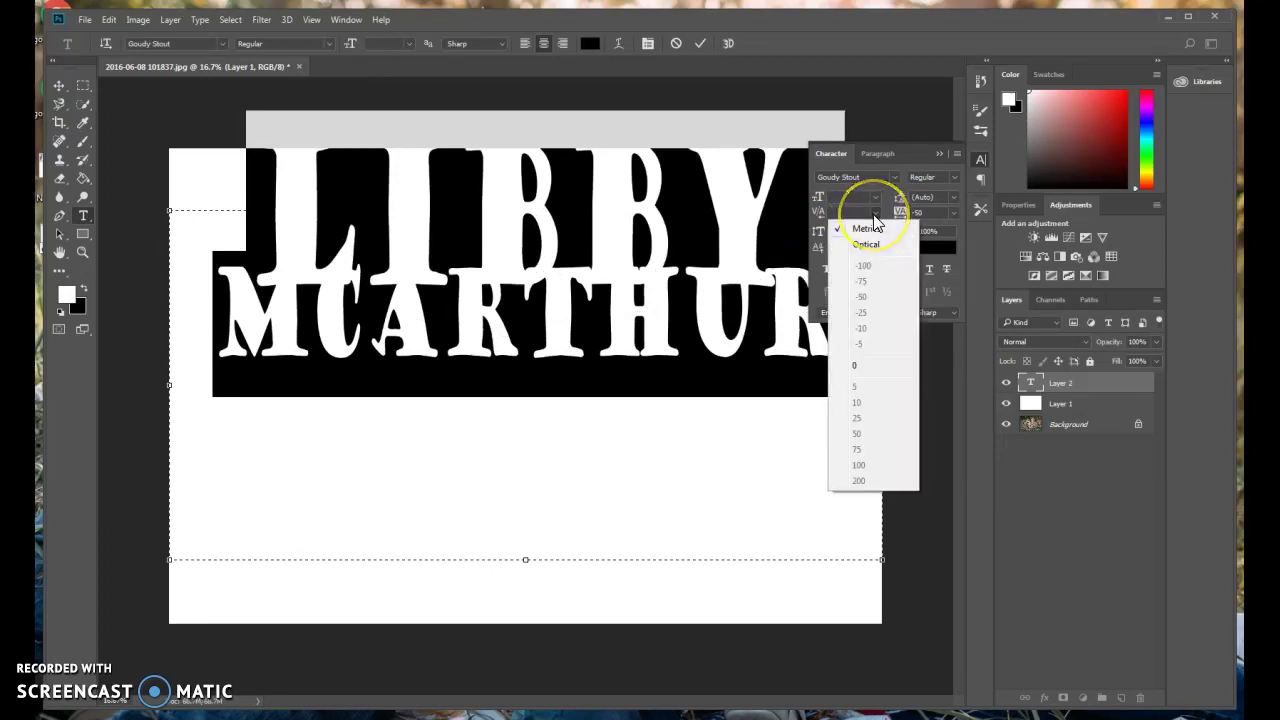
{"action": "left_click", "coordinate": [874, 214]}
{"action": "left_click", "coordinate": [875, 197]}
{"action": "left_click", "coordinate": [875, 197]}
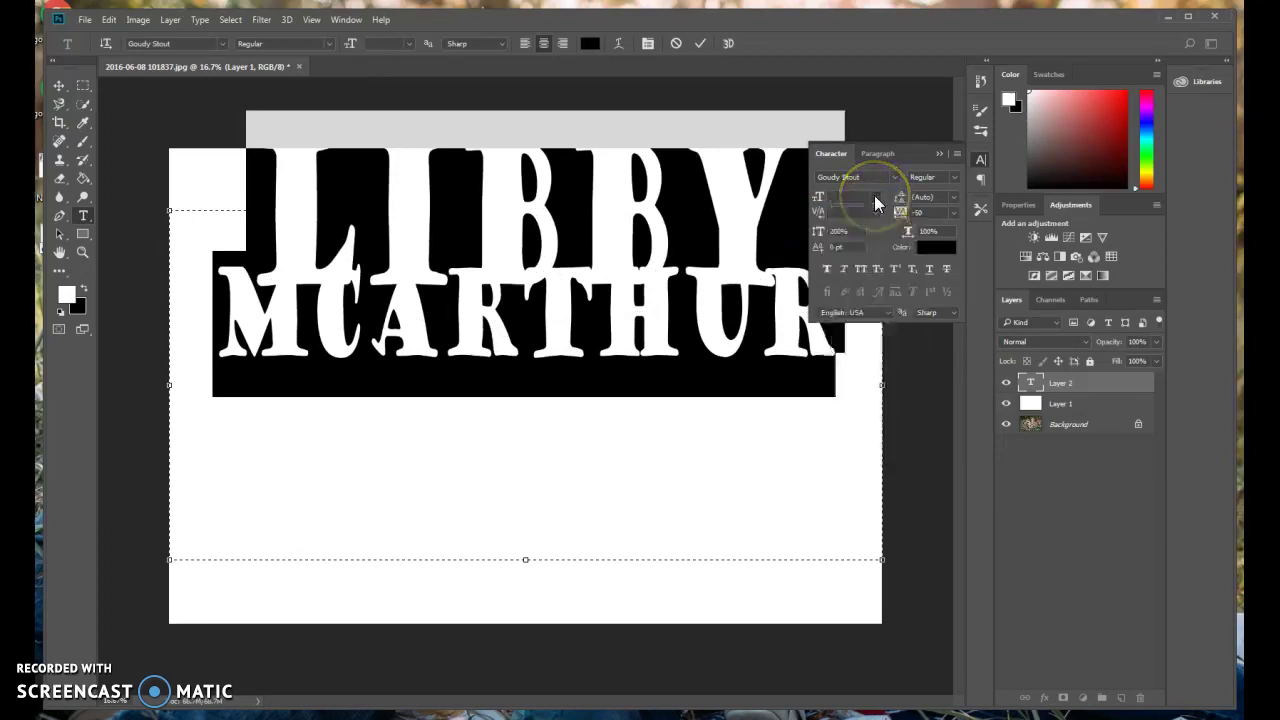
{"action": "left_click", "coordinate": [953, 213]}
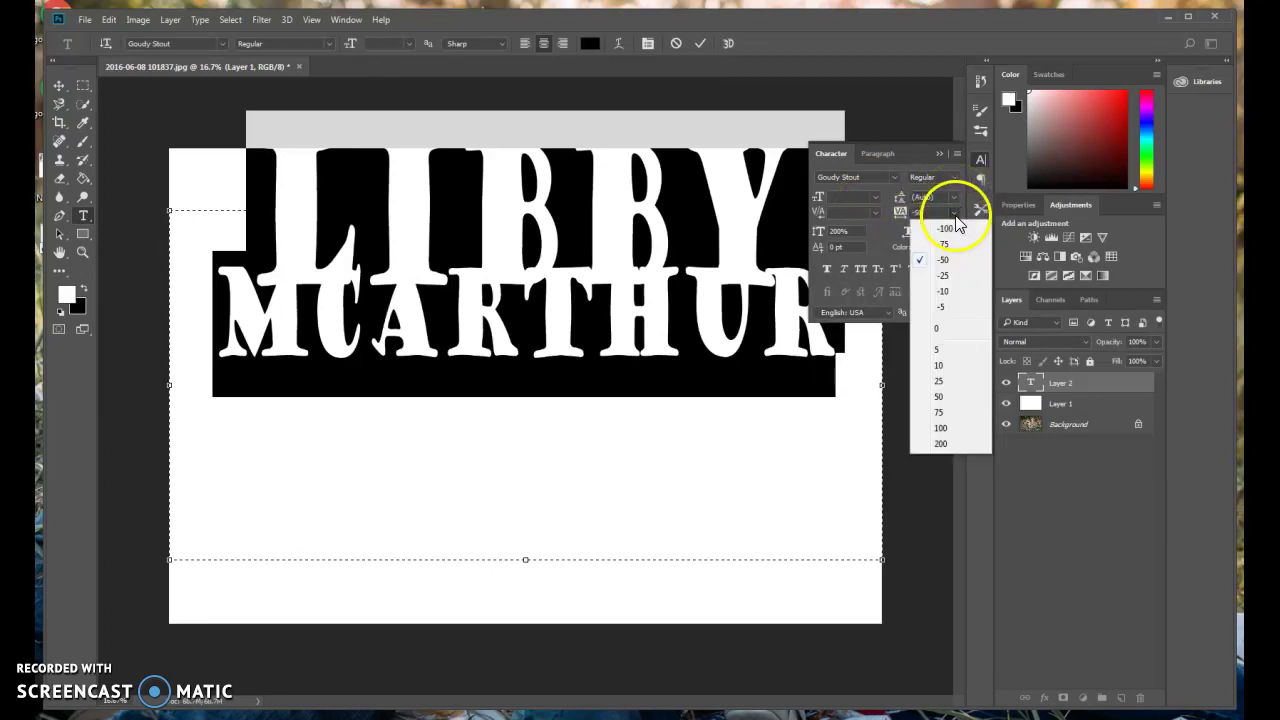
{"action": "left_click", "coordinate": [935, 330]}
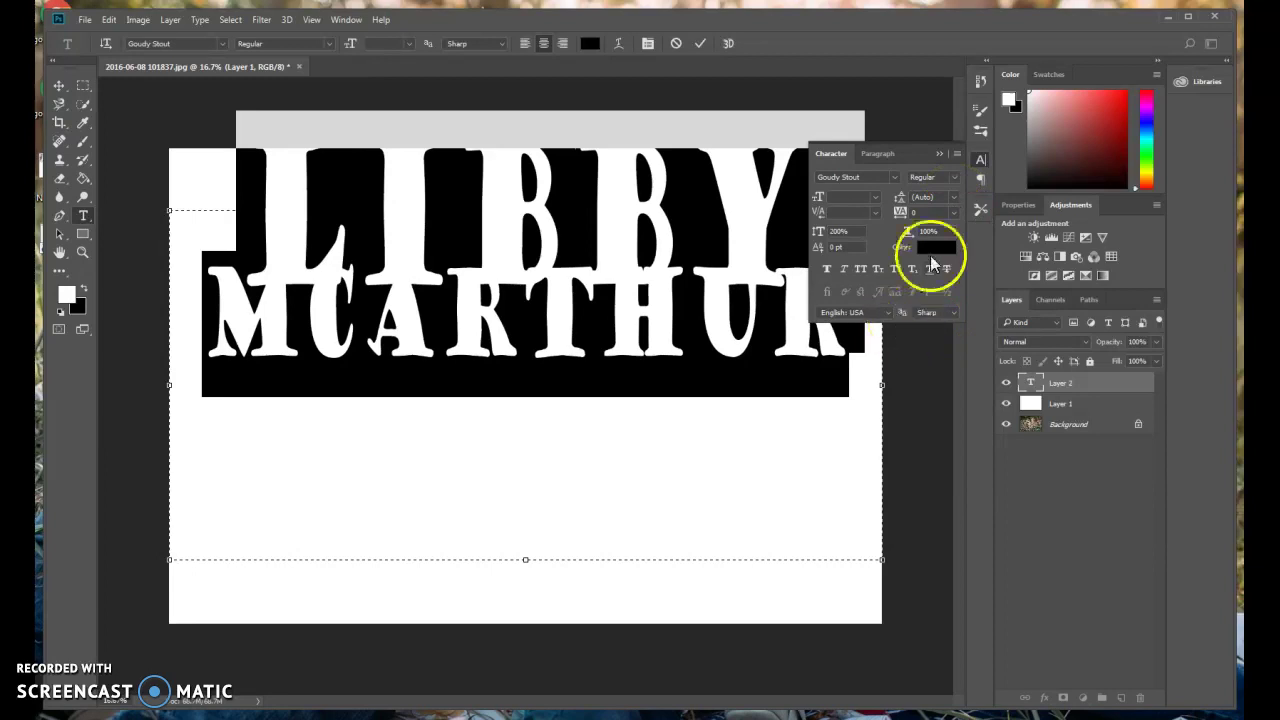
{"action": "left_click", "coordinate": [951, 217]}
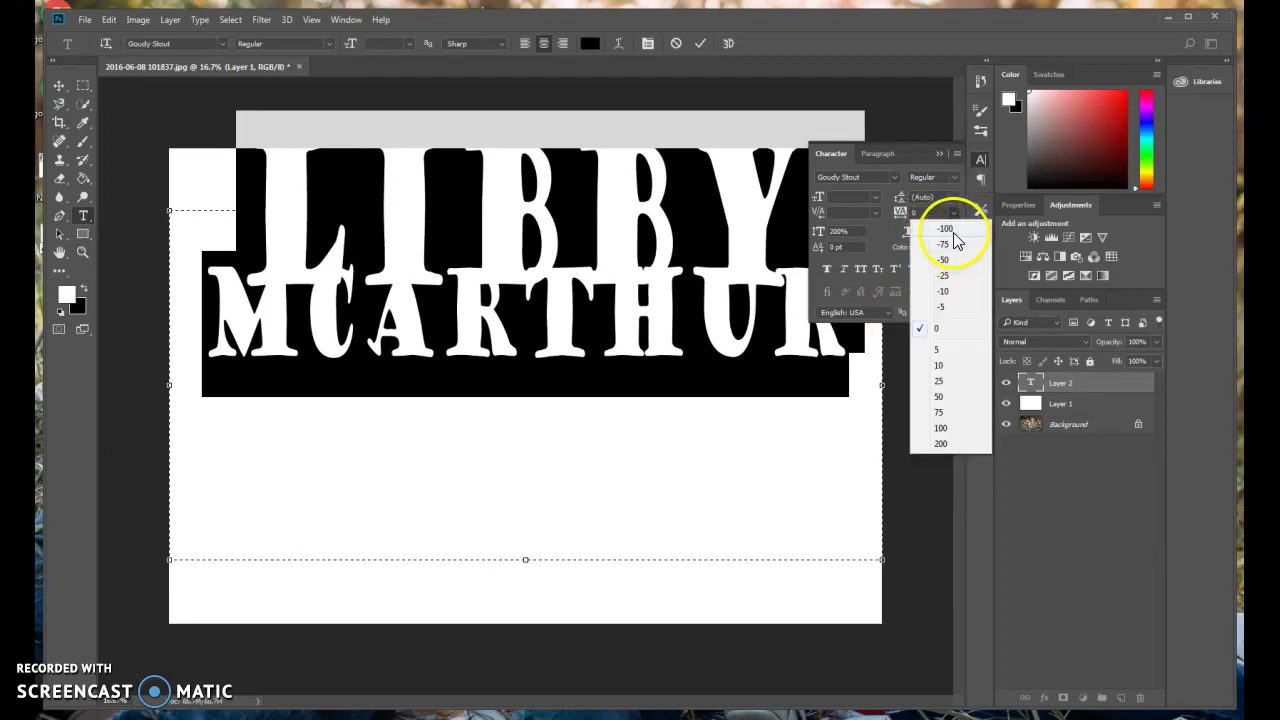
{"action": "left_click", "coordinate": [952, 236]}
{"action": "left_click", "coordinate": [953, 214]}
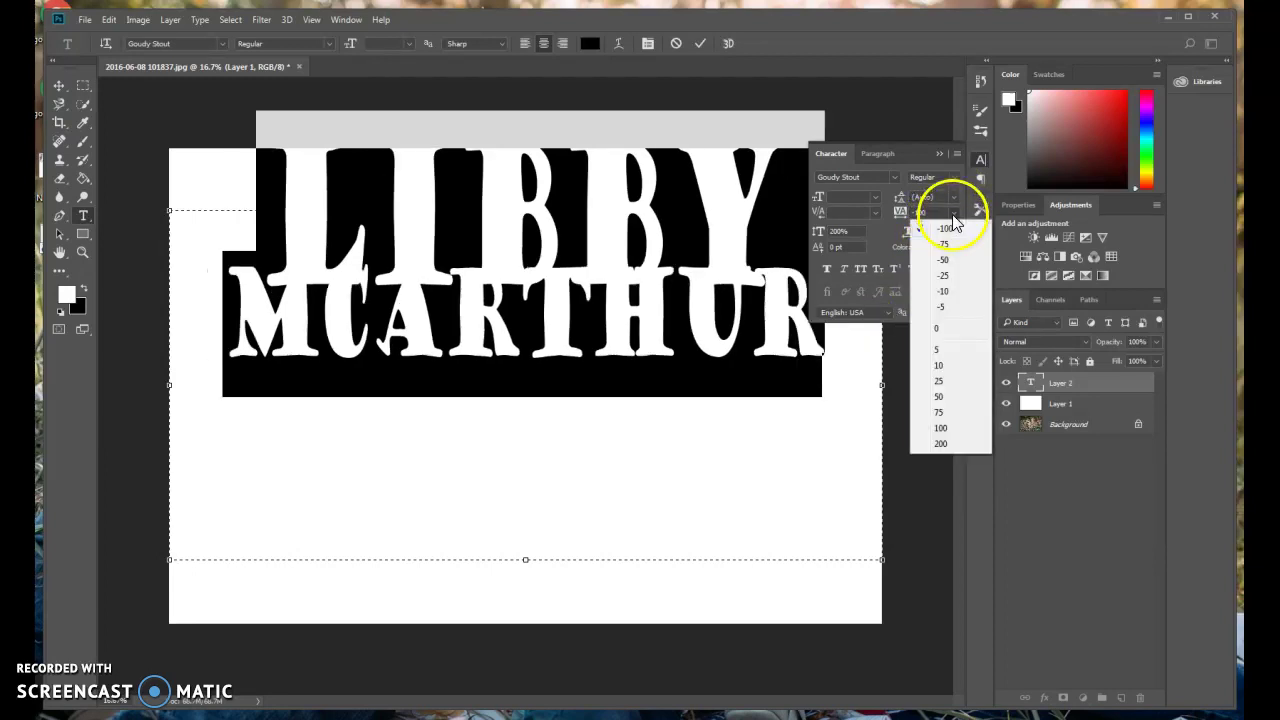
{"action": "left_click", "coordinate": [941, 444]}
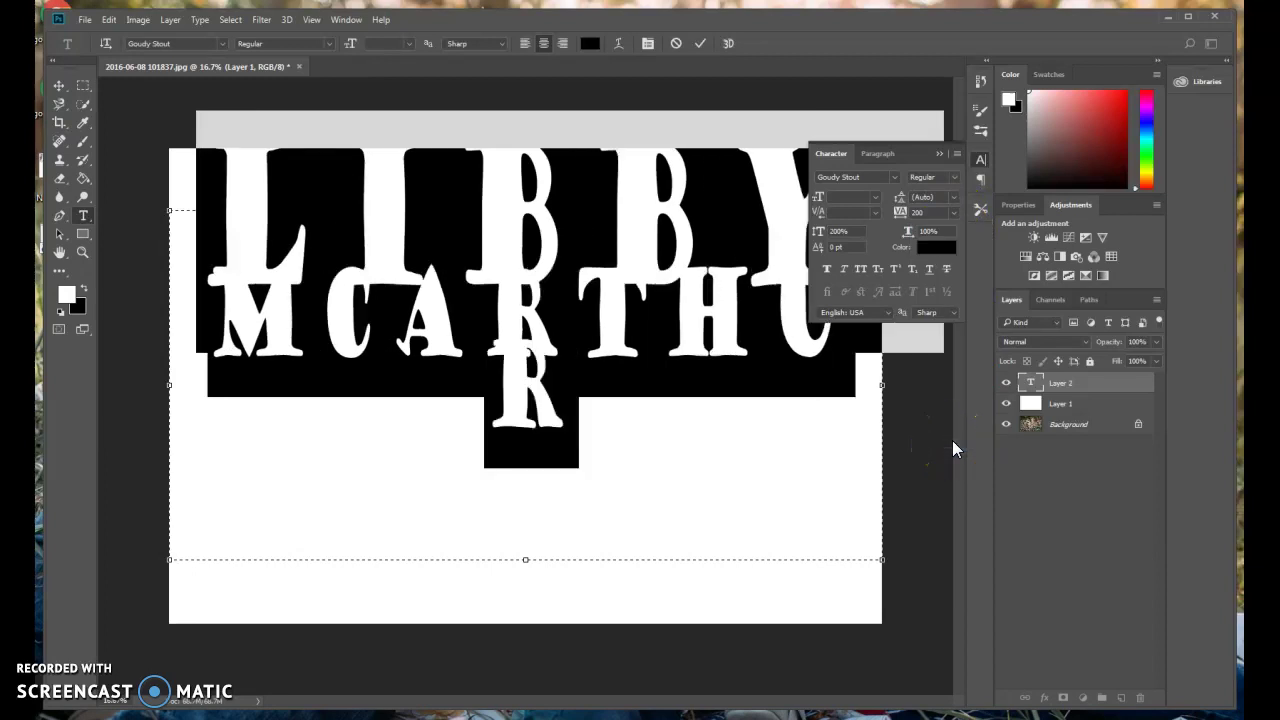
{"action": "left_click", "coordinate": [950, 214]}
{"action": "left_click", "coordinate": [950, 226]}
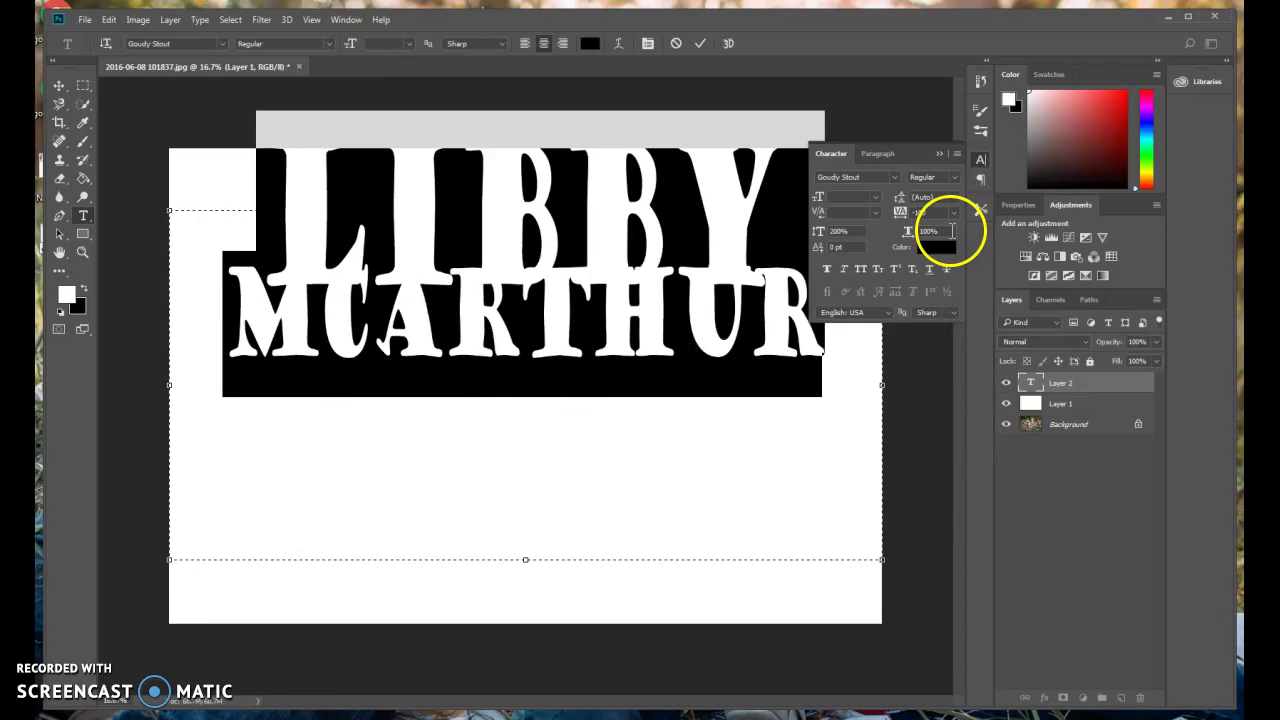
Set the leading to 60, then 150, and finally 250 pt.
{"action": "left_click", "coordinate": [953, 198]}
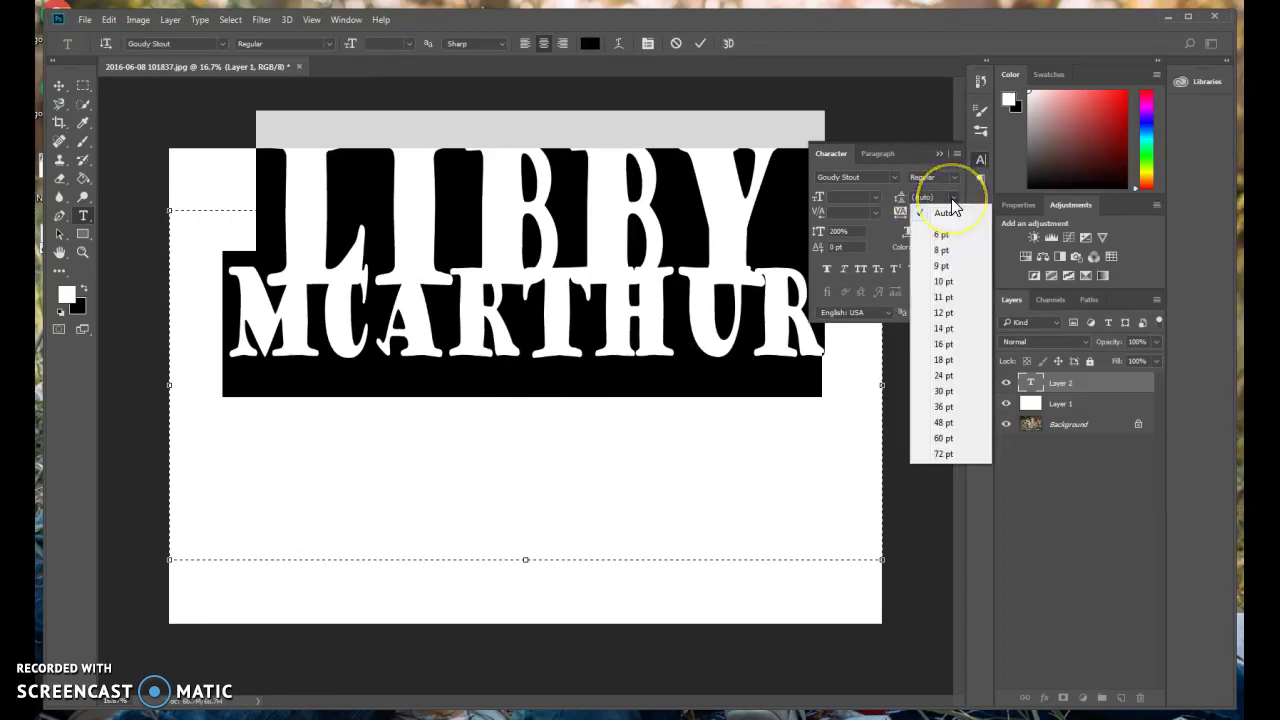
{"action": "left_click", "coordinate": [943, 438]}
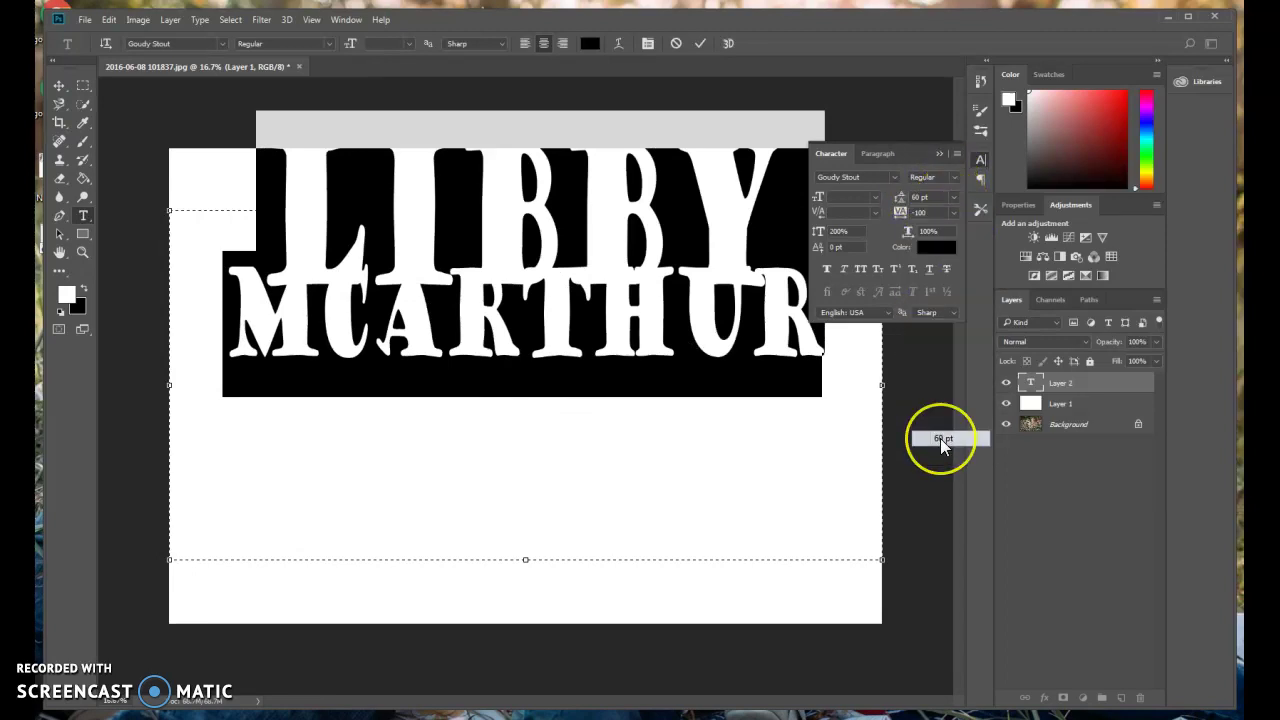
{"action": "left_click", "coordinate": [931, 200]}
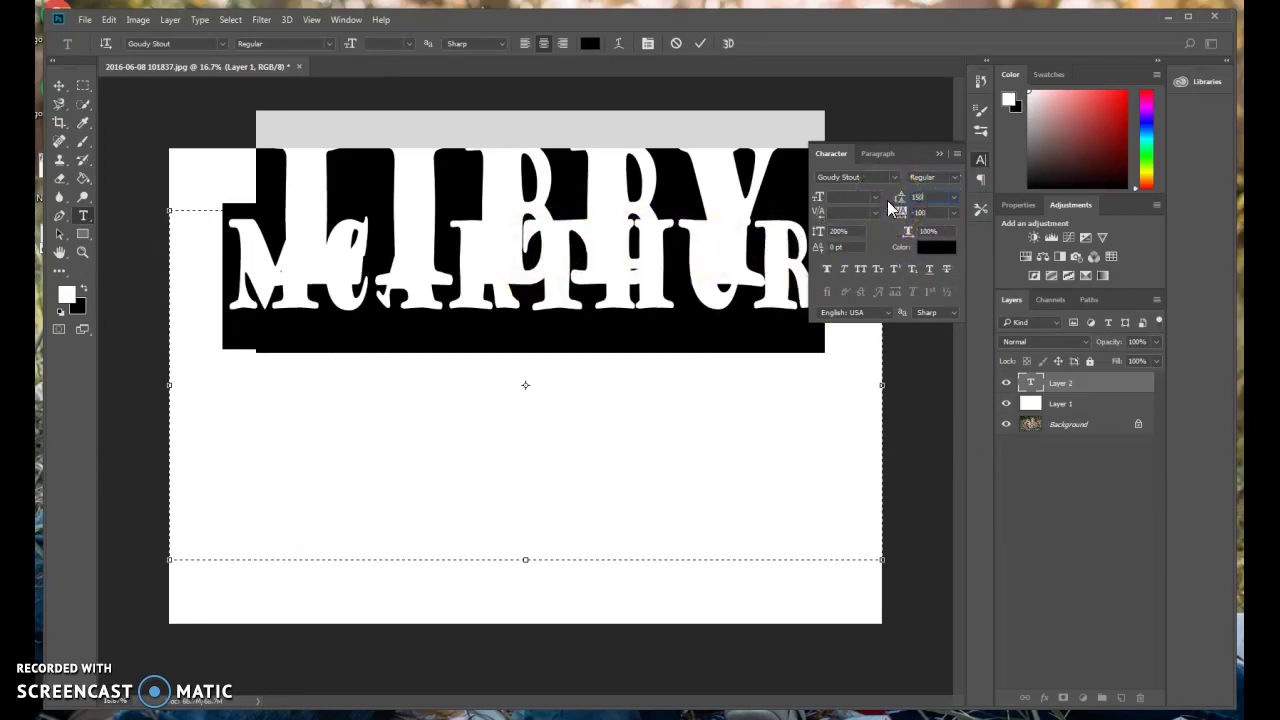
{"action": "type", "text": "150"}
{"action": "key", "text": "Return"}
{"action": "left_click_drag", "start_coordinate": [933, 198], "coordinate": [886, 197]}
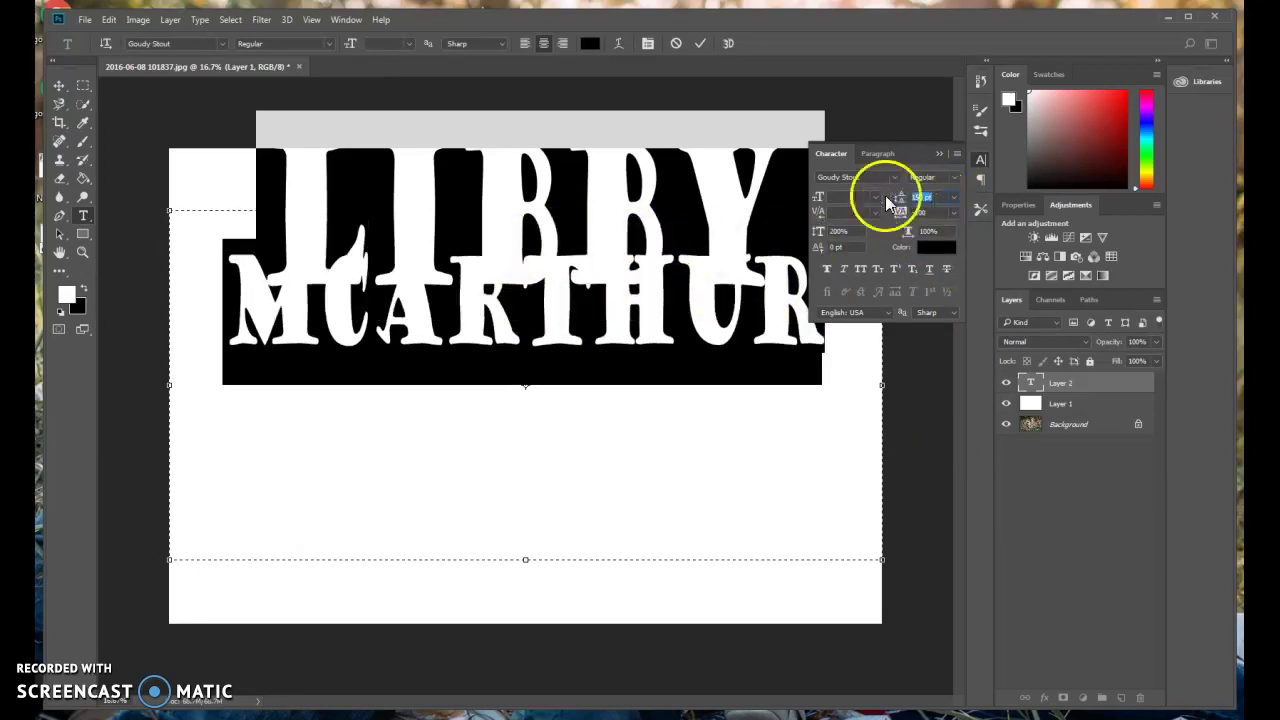
{"action": "type", "text": "250"}
{"action": "key", "text": "Return"}
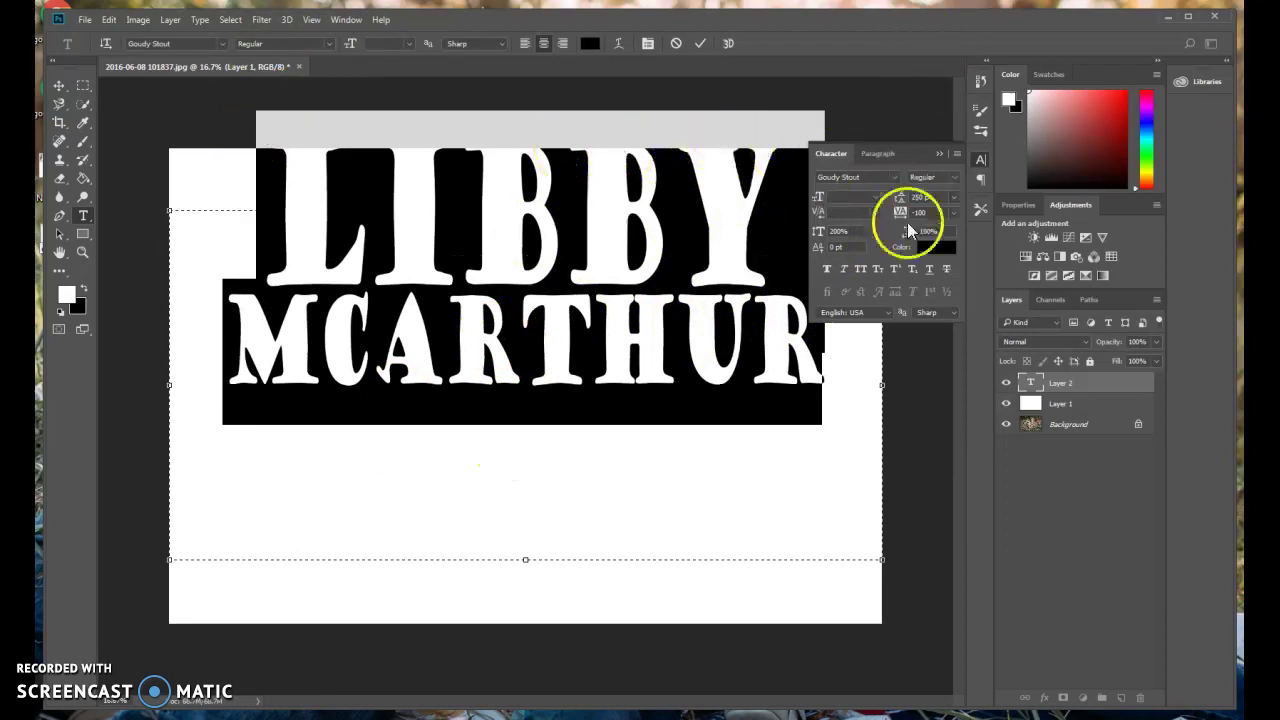
{"action": "left_click", "coordinate": [940, 151]}
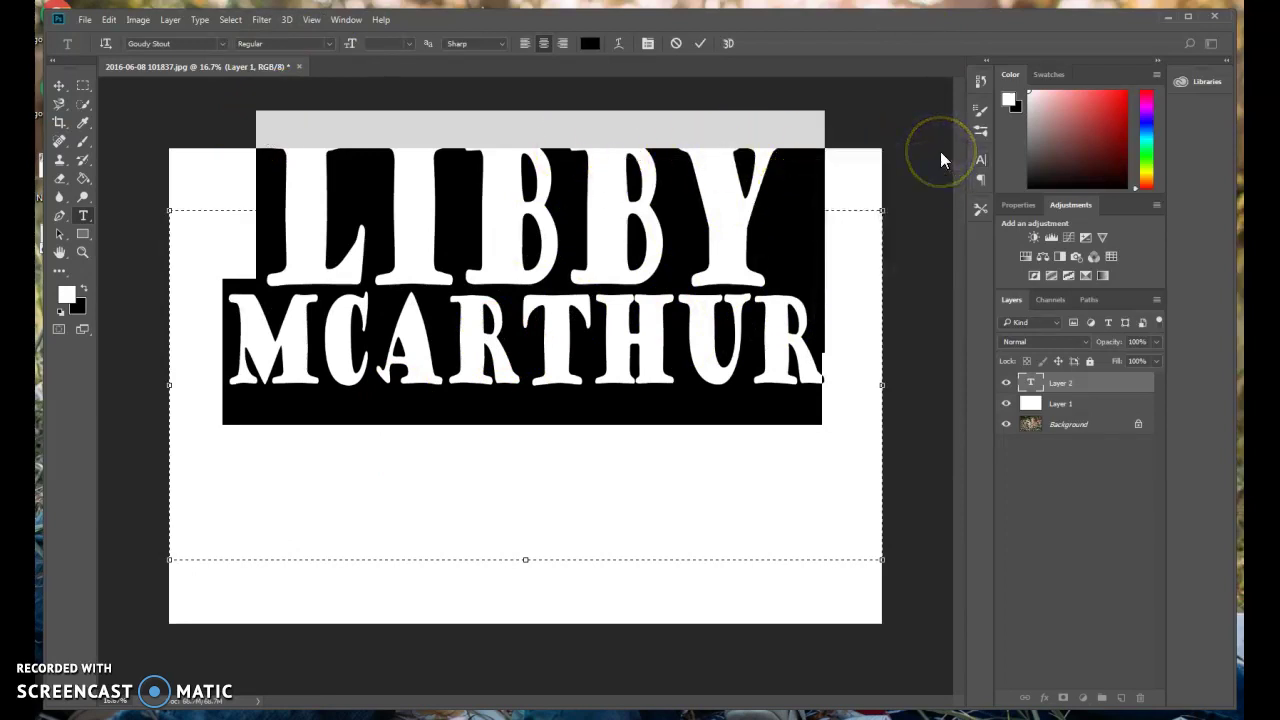
Commit the name text and move it down to the centre of the canvas.
{"action": "key", "text": "ctrl+Return"}
{"action": "left_click", "coordinate": [59, 86]}
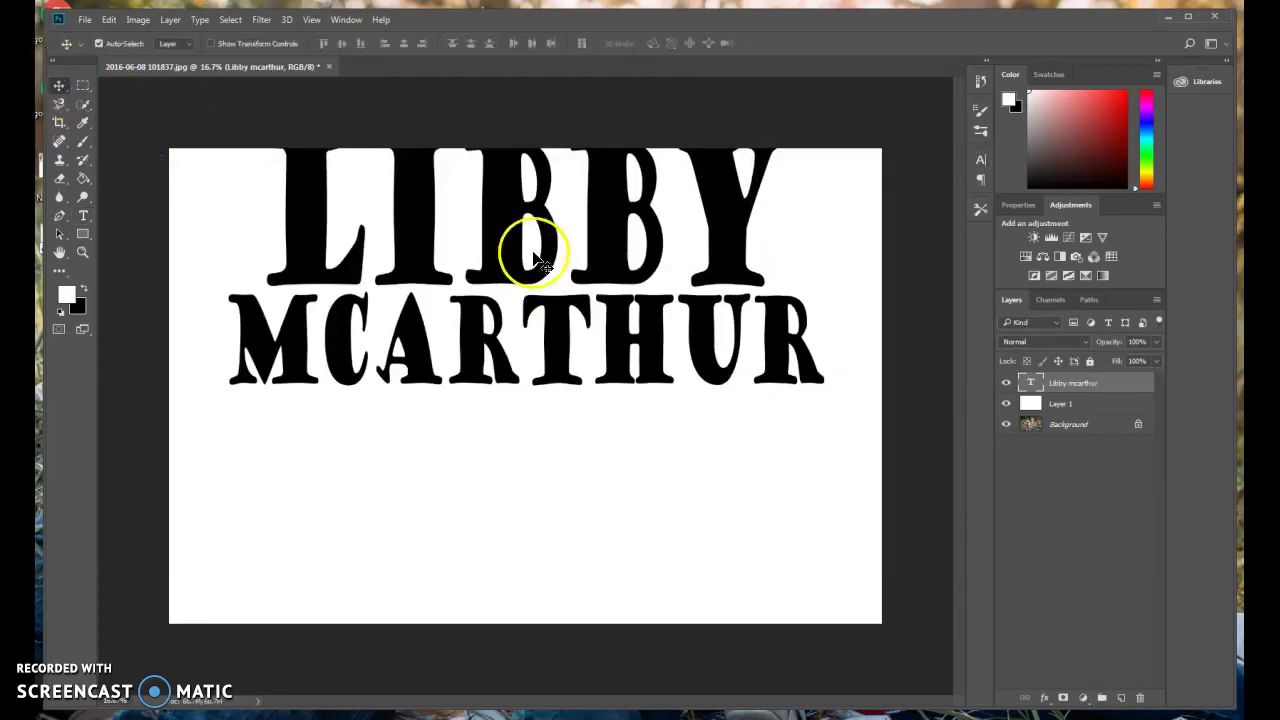
{"action": "left_click_drag", "start_coordinate": [537, 262], "coordinate": [530, 366]}
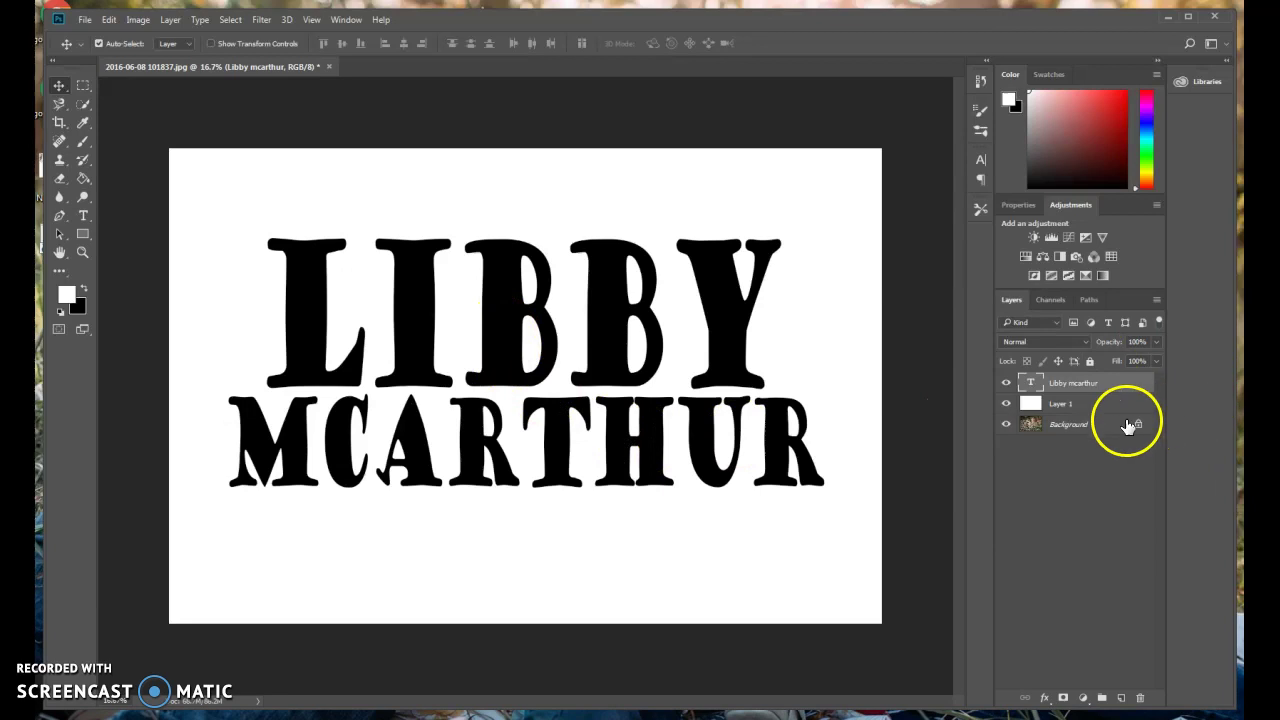
Briefly toggle the white Layer 1 off and on, then hide the Background photo.
{"action": "left_click", "coordinate": [1006, 404]}
{"action": "left_click", "coordinate": [1006, 404]}
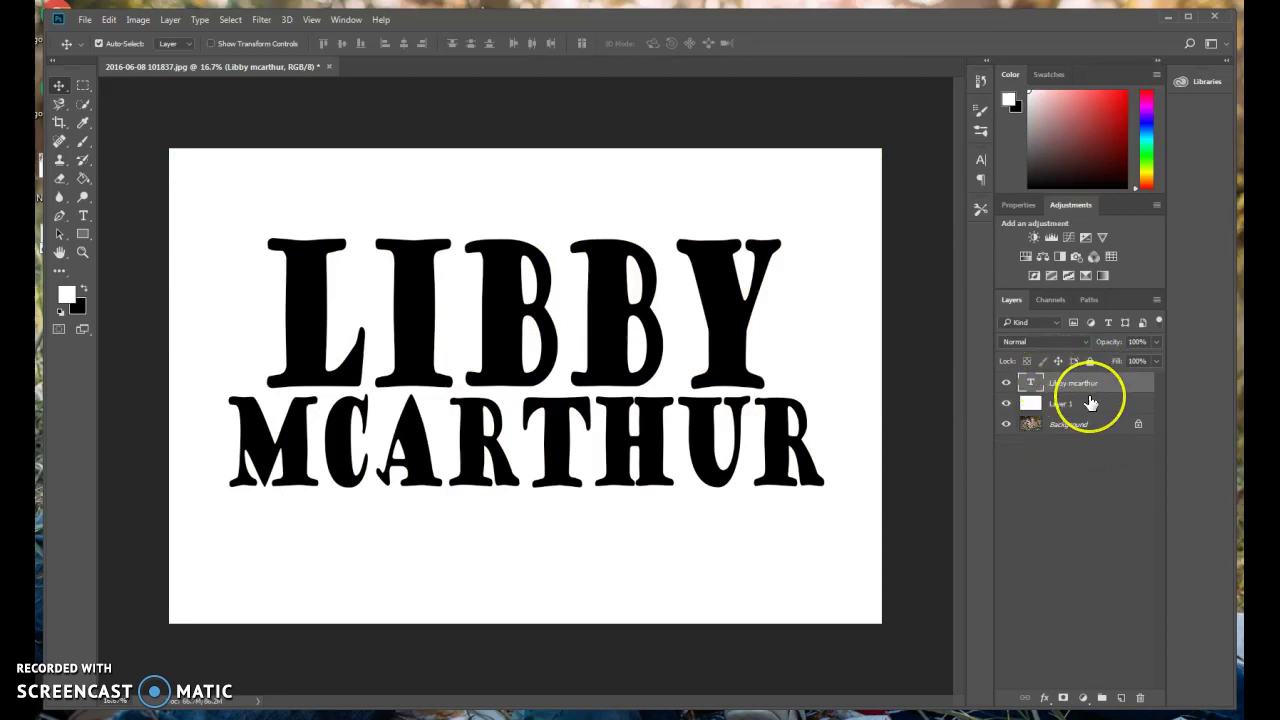
{"action": "left_click", "coordinate": [1006, 424]}
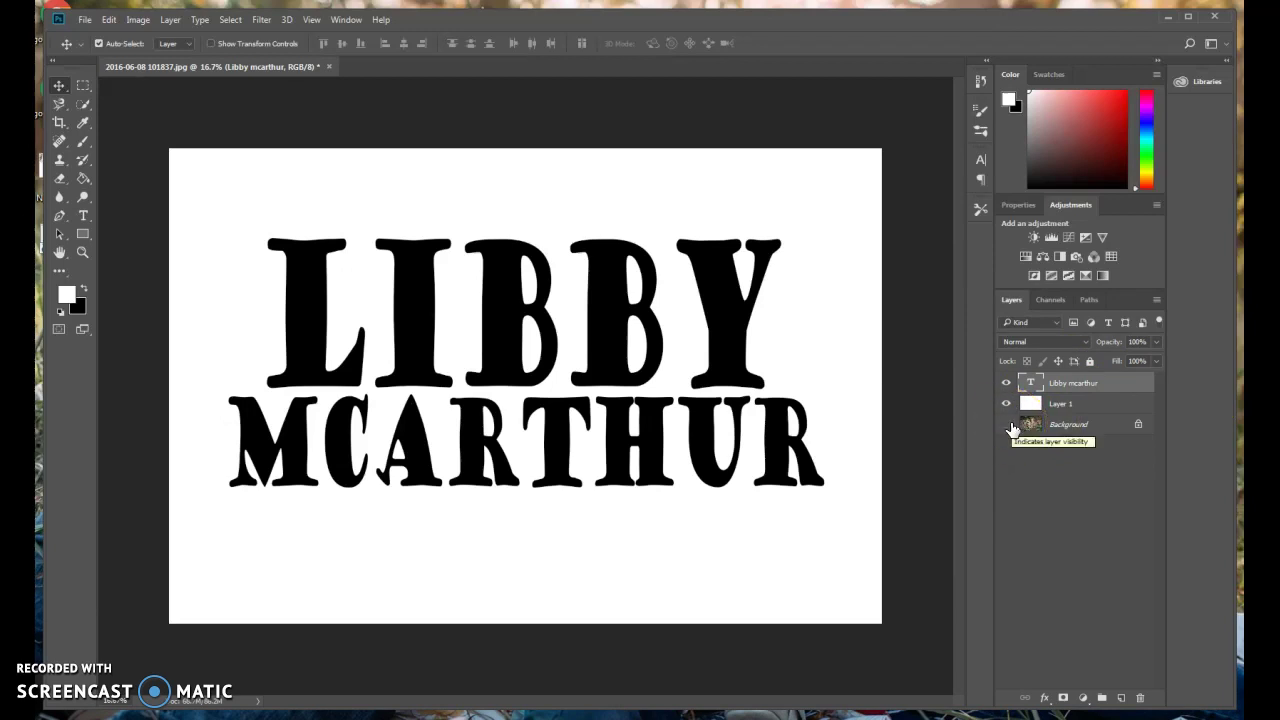
Use Layer > Merge Visible to fuse Layer 1 with the name text, then show Background again.
{"action": "left_click", "coordinate": [1005, 406]}
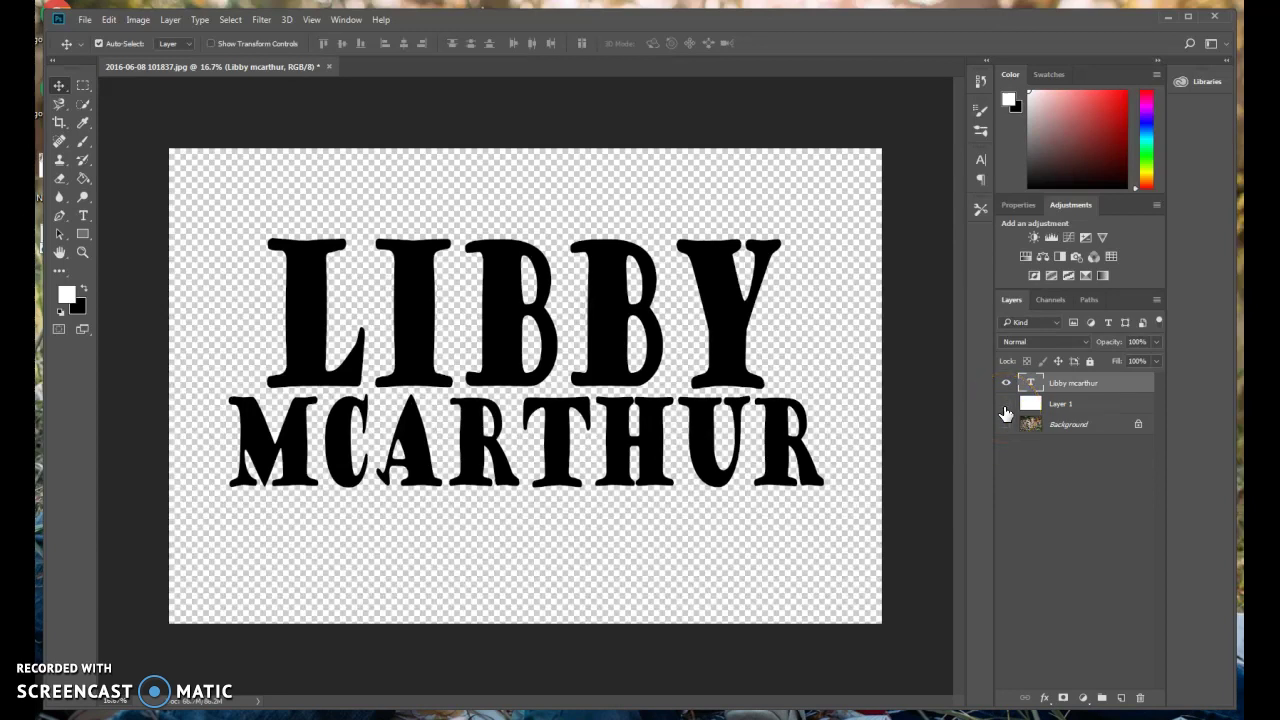
{"action": "left_click", "coordinate": [1006, 406]}
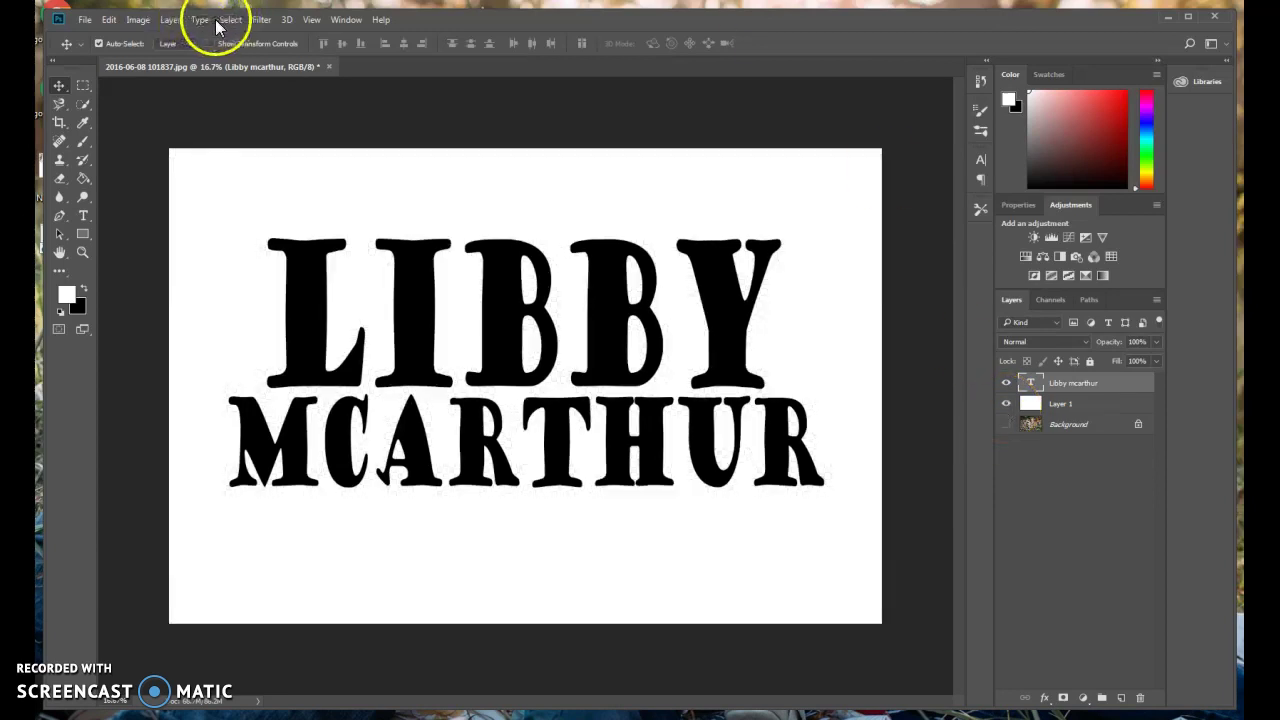
{"action": "left_click", "coordinate": [178, 22]}
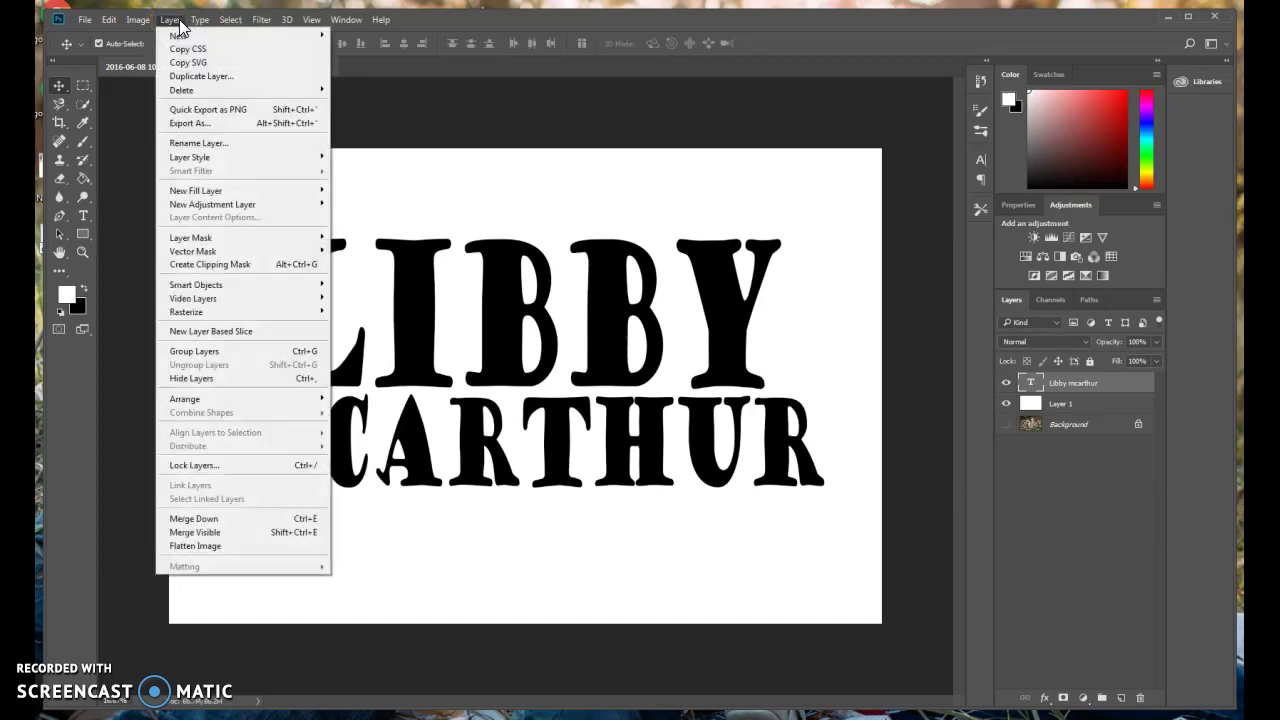
{"action": "left_click", "coordinate": [186, 532]}
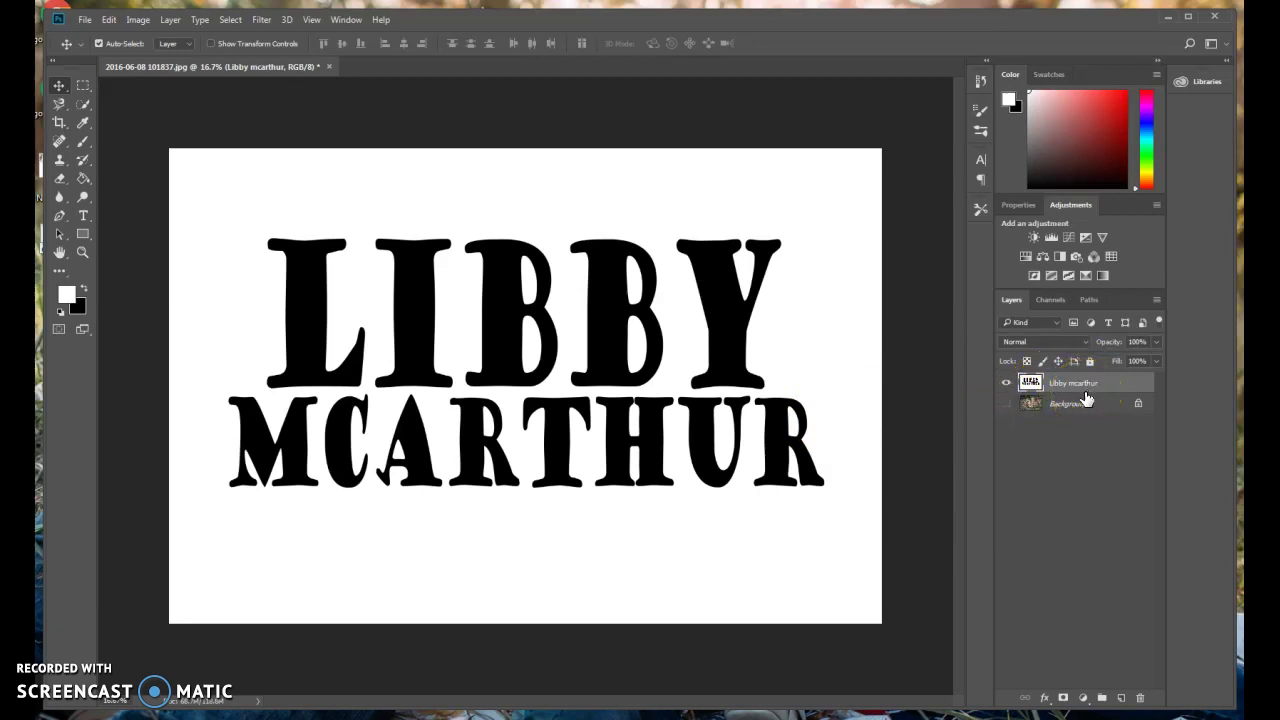
{"action": "left_click", "coordinate": [1005, 404]}
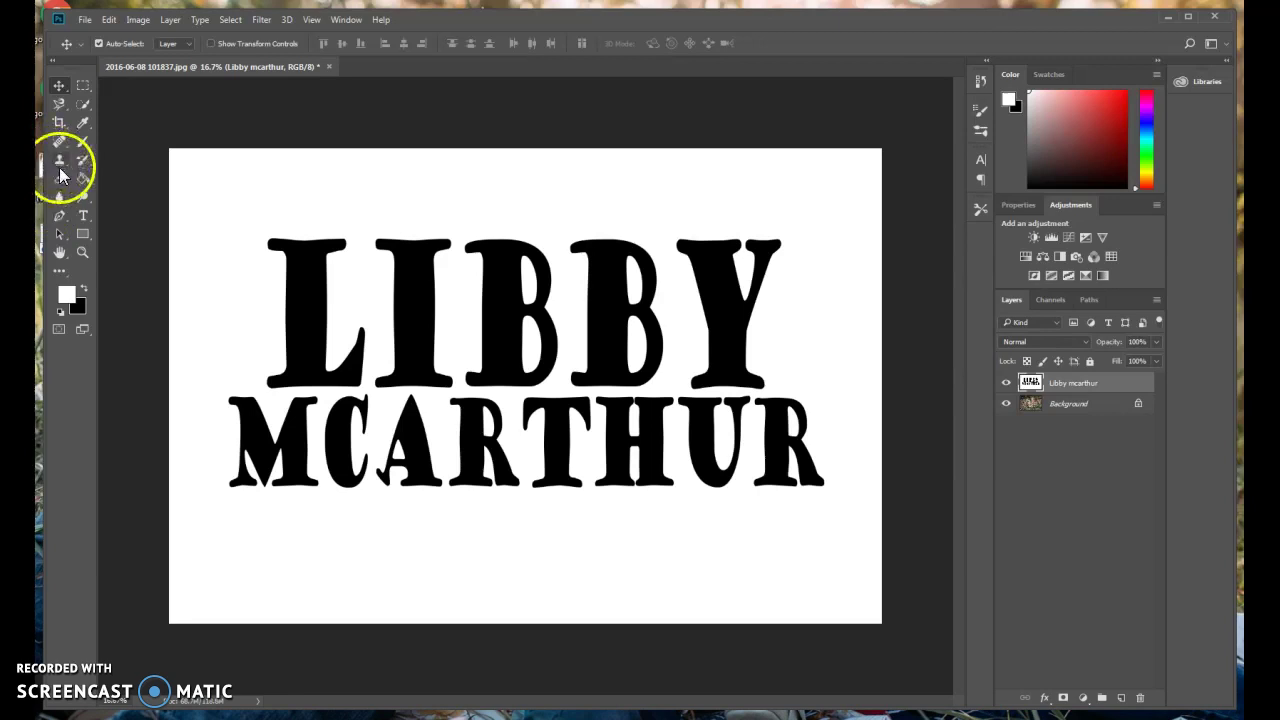
{"action": "left_click_drag", "start_coordinate": [60, 185], "coordinate": [126, 206]}
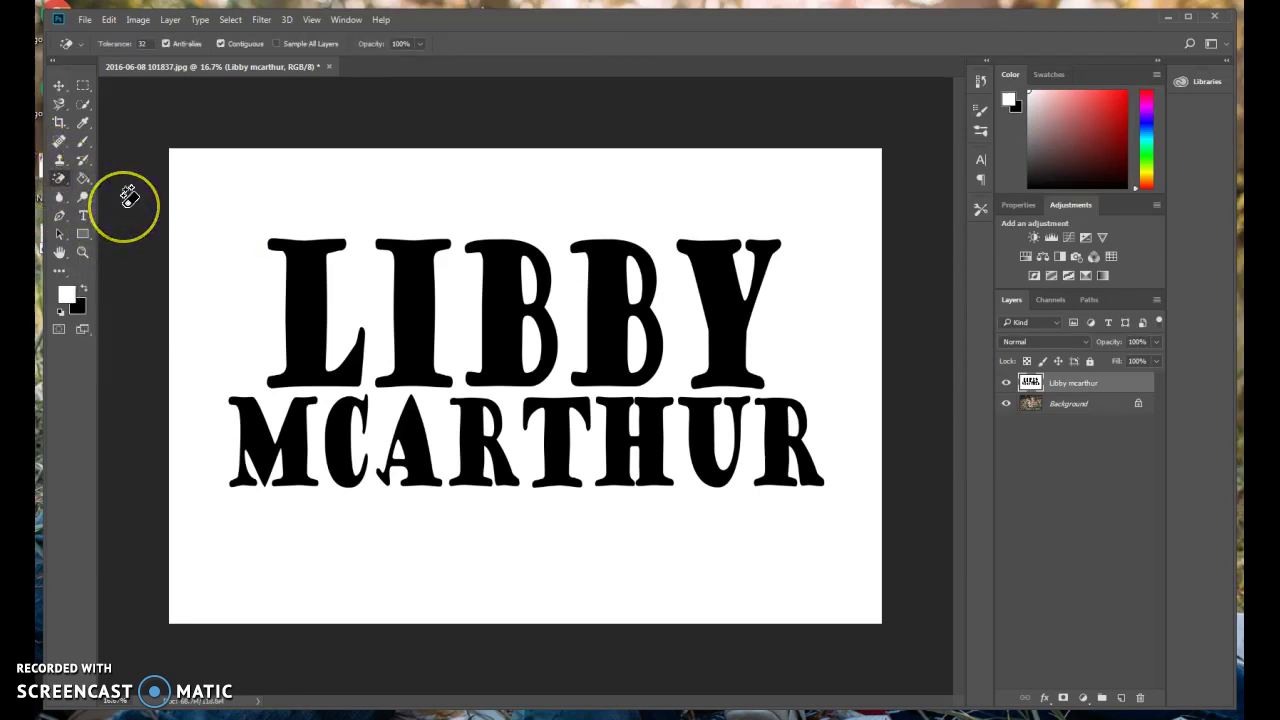
{"action": "left_click", "coordinate": [303, 277]}
{"action": "left_click", "coordinate": [417, 286]}
{"action": "left_click", "coordinate": [507, 285]}
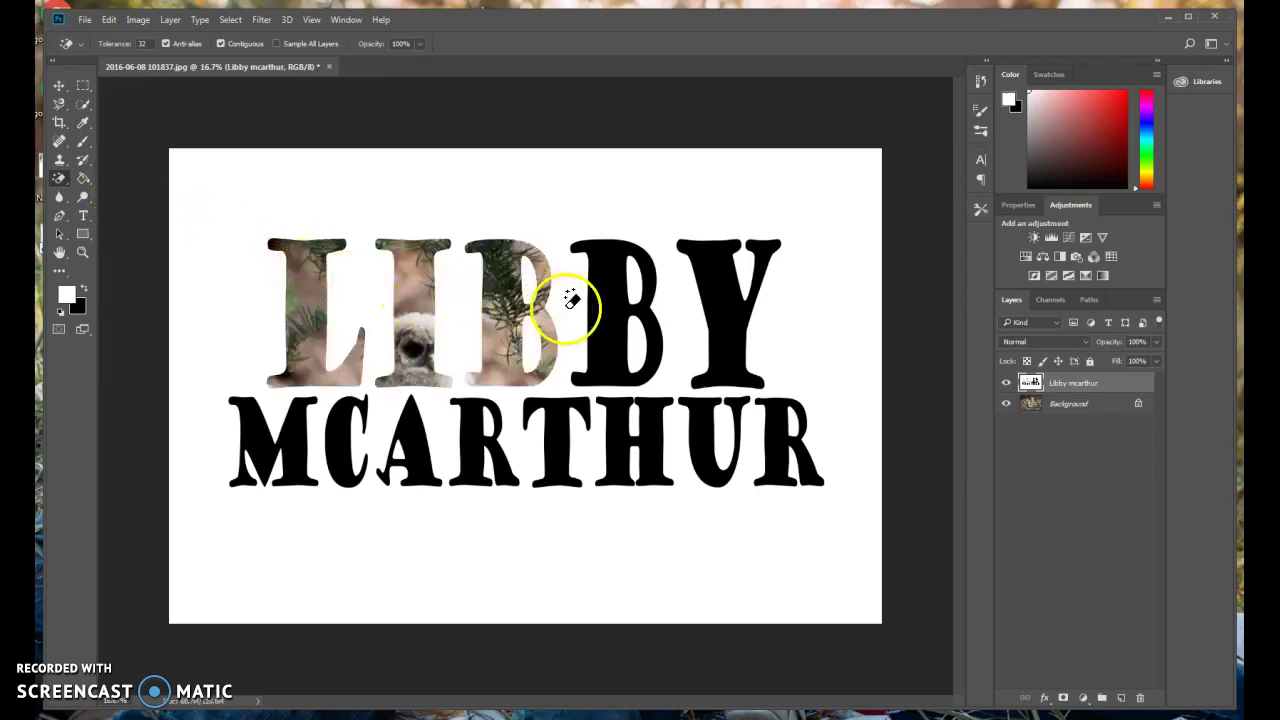
{"action": "left_click", "coordinate": [598, 300]}
{"action": "left_click", "coordinate": [721, 318]}
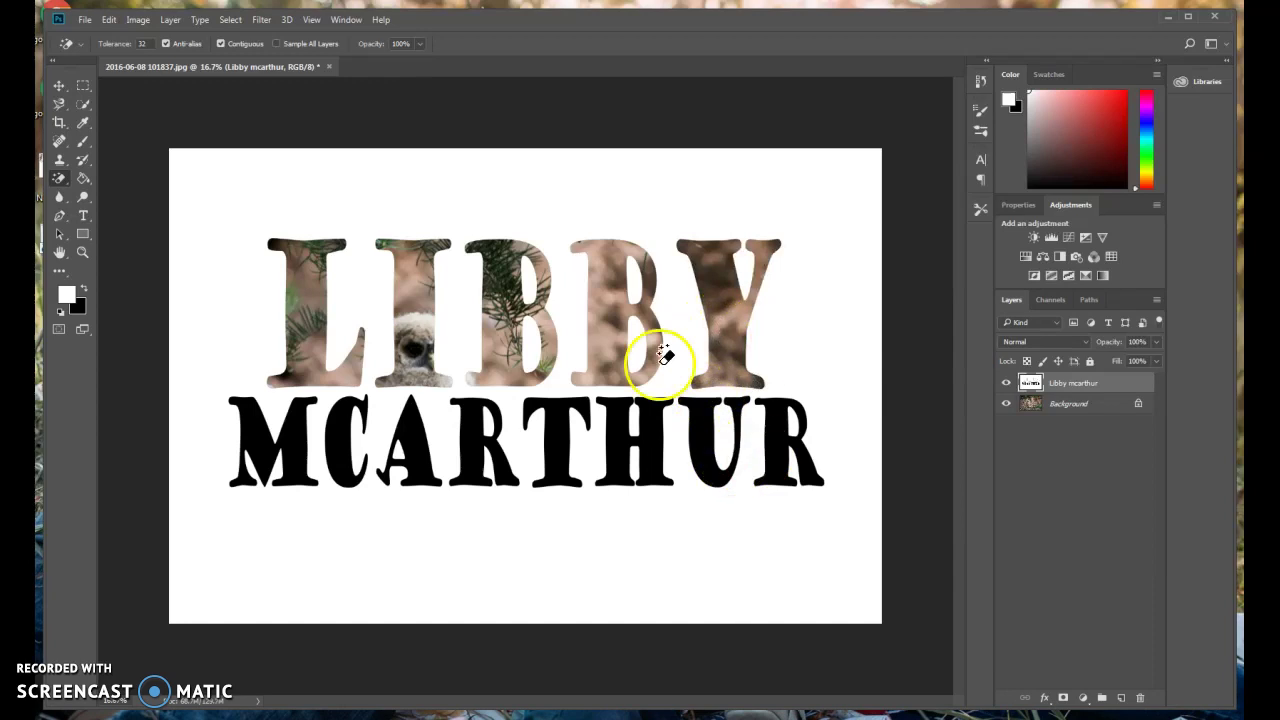
{"action": "left_click", "coordinate": [275, 445]}
{"action": "left_click", "coordinate": [357, 440]}
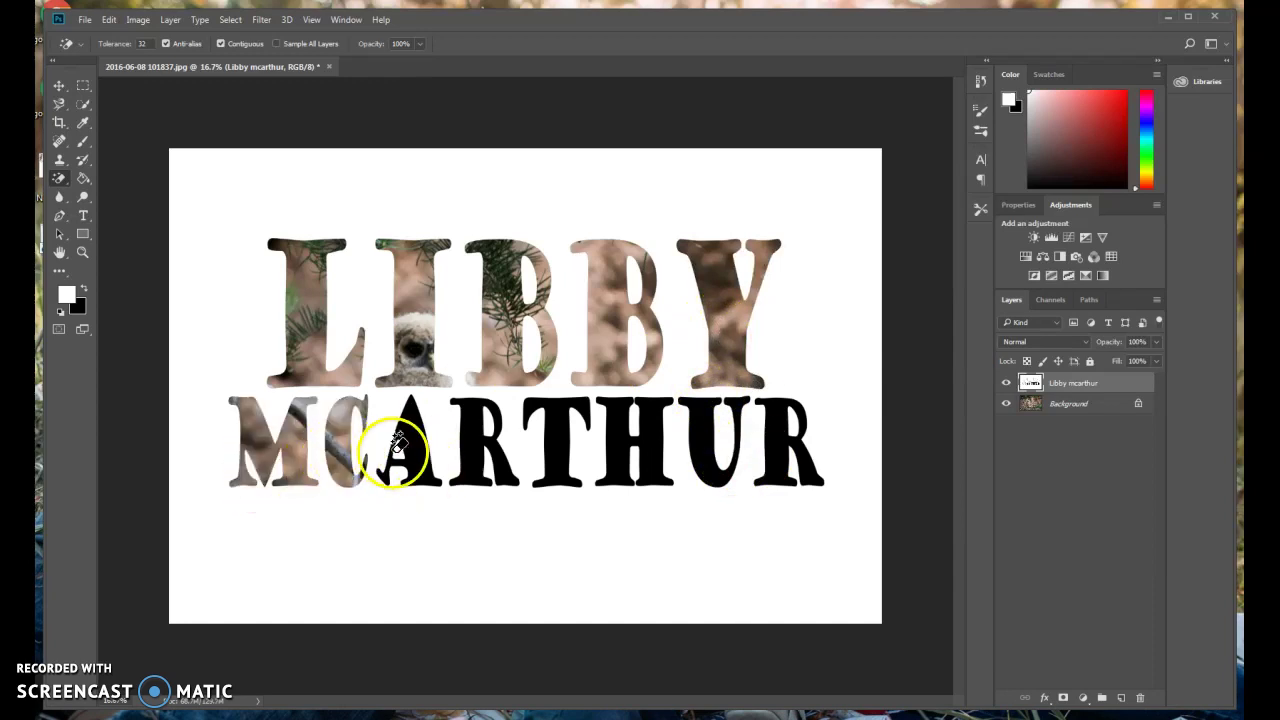
{"action": "left_click", "coordinate": [423, 436]}
{"action": "left_click", "coordinate": [488, 450]}
{"action": "left_click", "coordinate": [553, 455]}
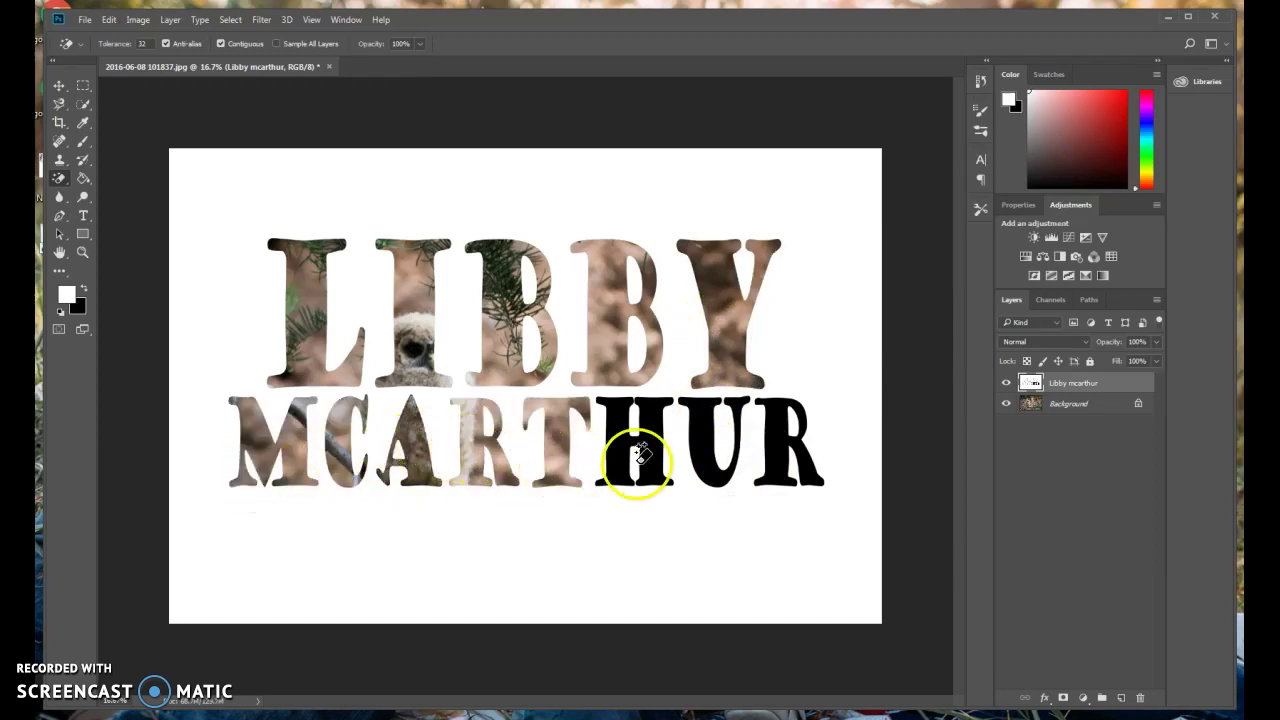
{"action": "left_click", "coordinate": [623, 457]}
{"action": "left_click", "coordinate": [728, 470]}
{"action": "left_click", "coordinate": [768, 472]}
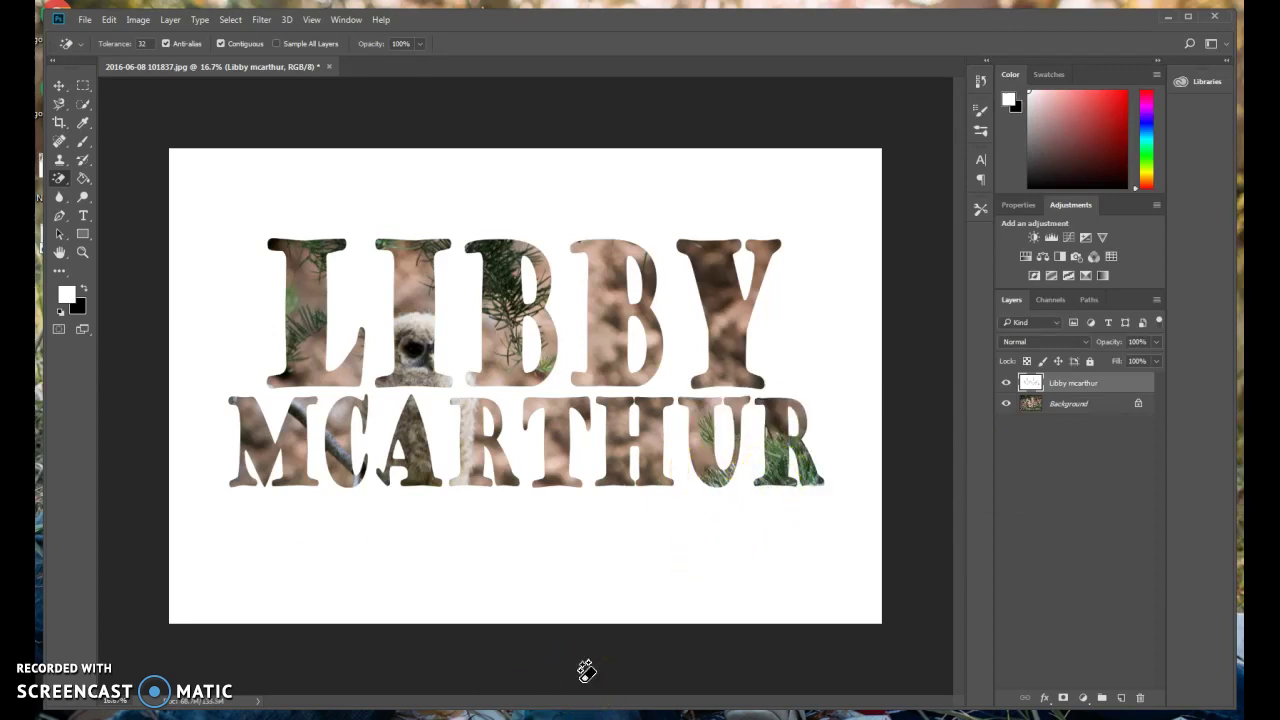
{"action": "key", "text": "ctrl+alt+z"}
{"action": "key", "text": "ctrl+alt+z"}
{"action": "key", "text": "ctrl+alt+z"}
{"action": "key", "text": "ctrl+alt+z"}
{"action": "key", "text": "ctrl+alt+z"}
{"action": "key", "text": "ctrl+alt+z"}
{"action": "key", "text": "ctrl+alt+z"}
{"action": "key", "text": "ctrl+alt+z"}
{"action": "key", "text": "ctrl+alt+z"}
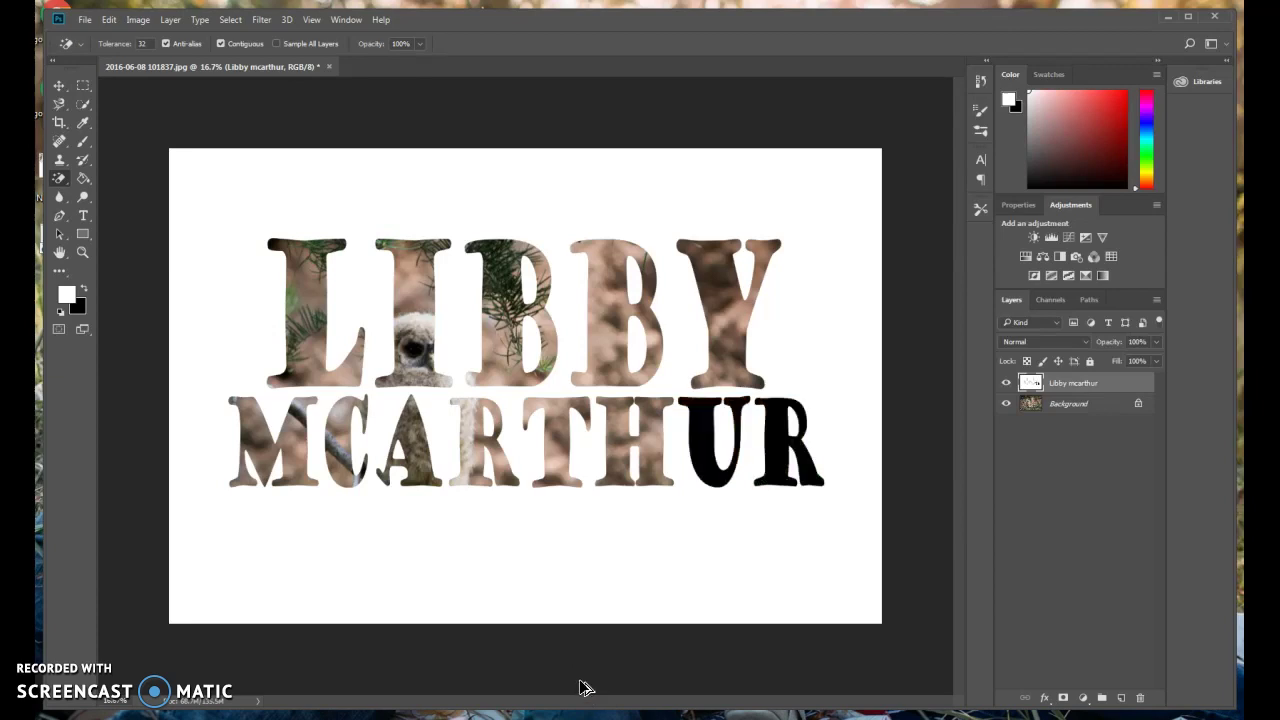
{"action": "key", "text": "ctrl+alt+z"}
{"action": "key", "text": "ctrl+alt+z"}
{"action": "key", "text": "ctrl+alt+z"}
{"action": "key", "text": "ctrl+alt+z"}
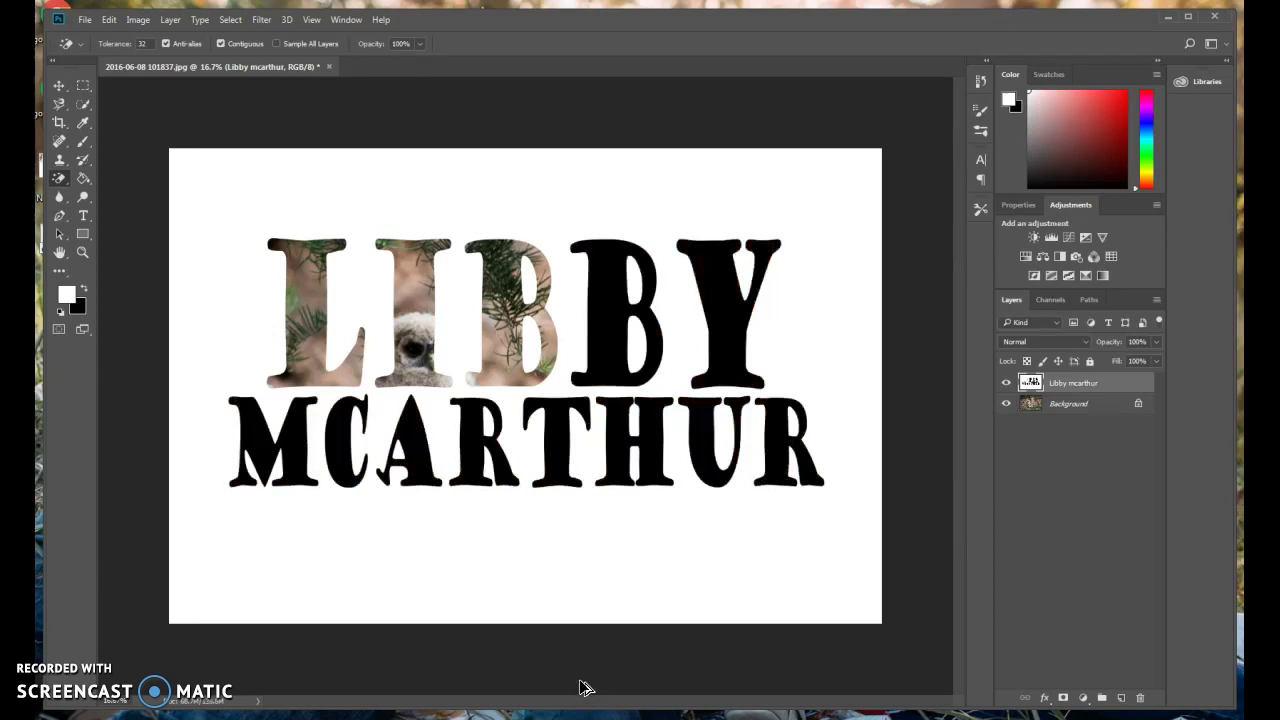
{"action": "left_click", "coordinate": [529, 686]}
{"action": "left_click", "coordinate": [91, 104]}
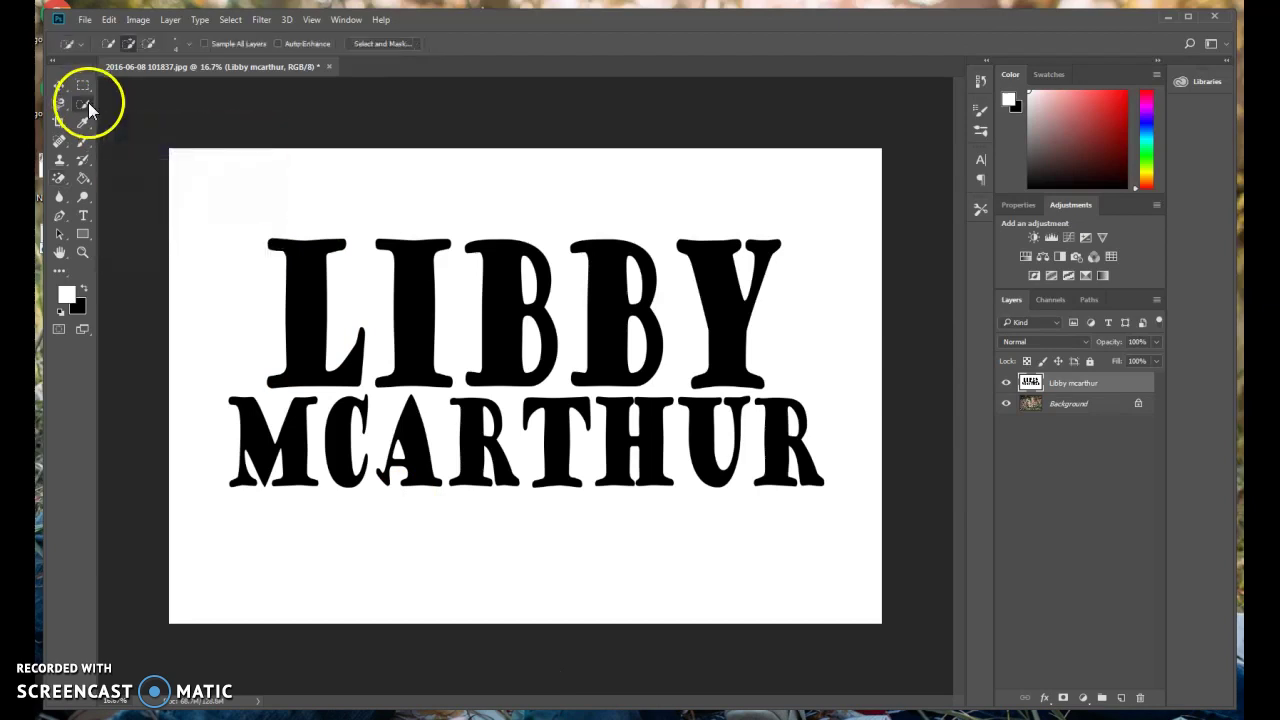
{"action": "left_click", "coordinate": [120, 120]}
{"action": "left_click", "coordinate": [222, 272]}
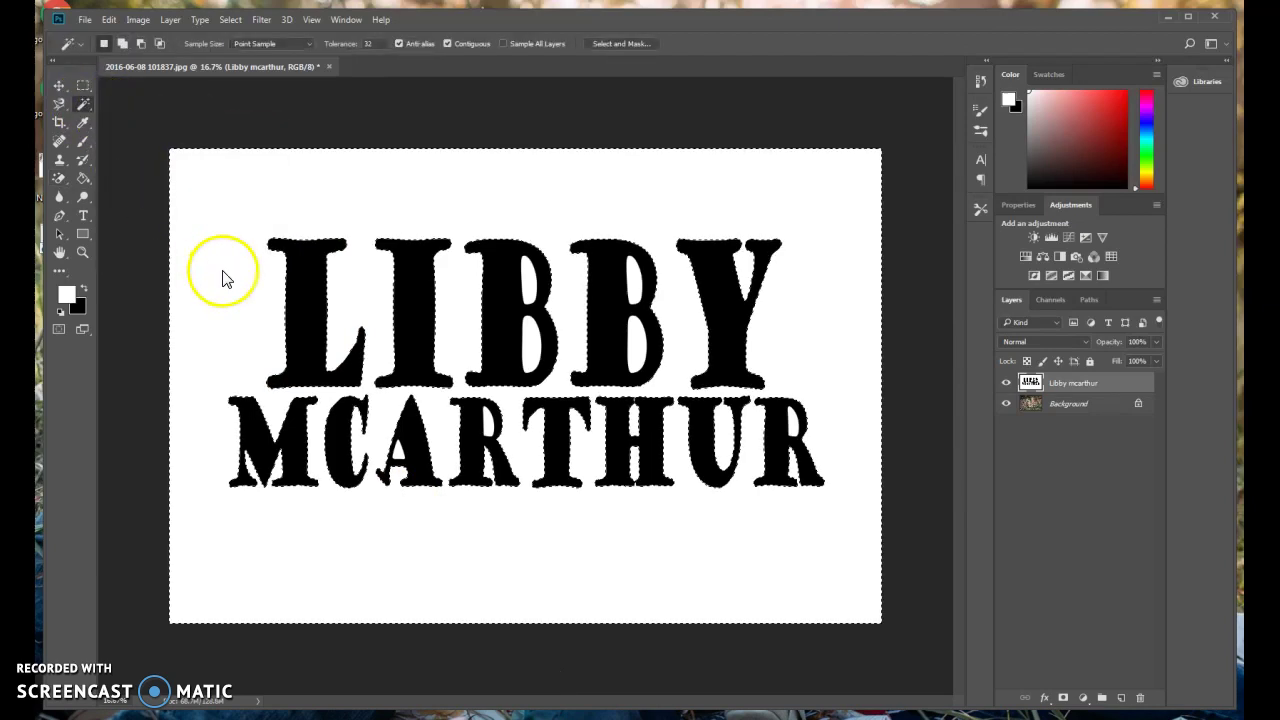
{"action": "left_click", "coordinate": [230, 19]}
{"action": "left_click", "coordinate": [250, 76]}
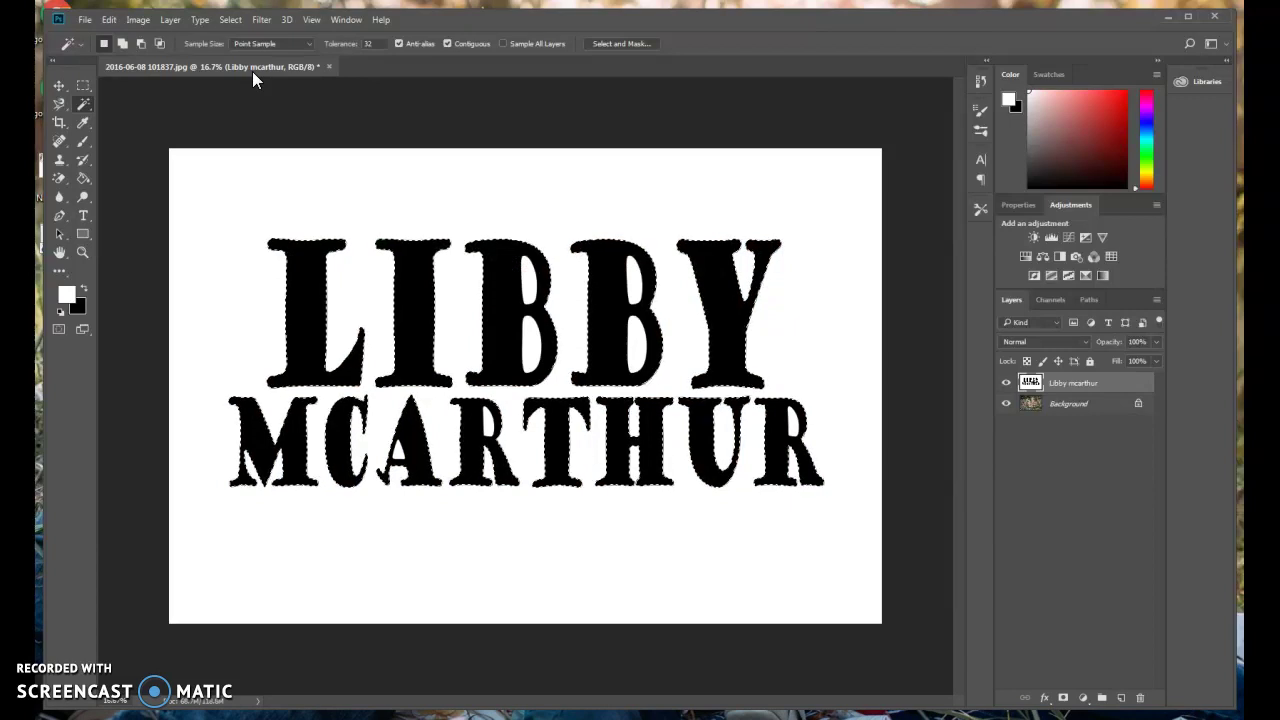
{"action": "left_click", "coordinate": [230, 20]}
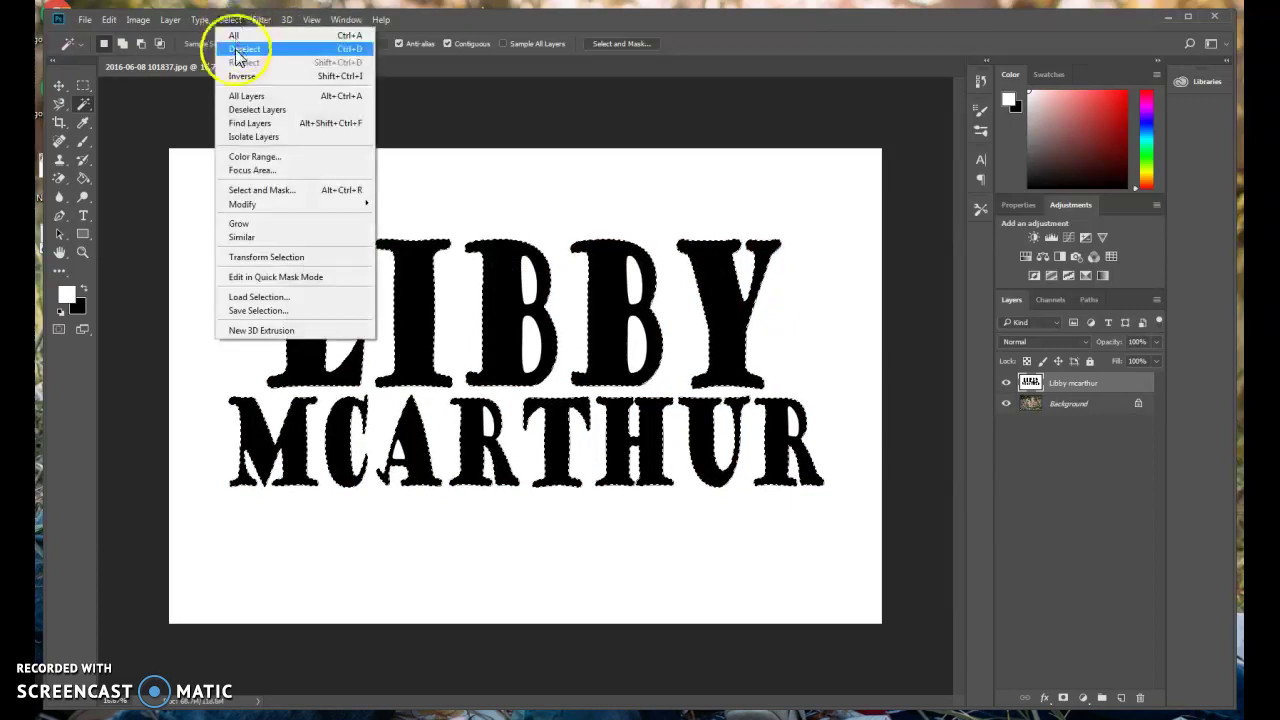
{"action": "left_click", "coordinate": [236, 50]}
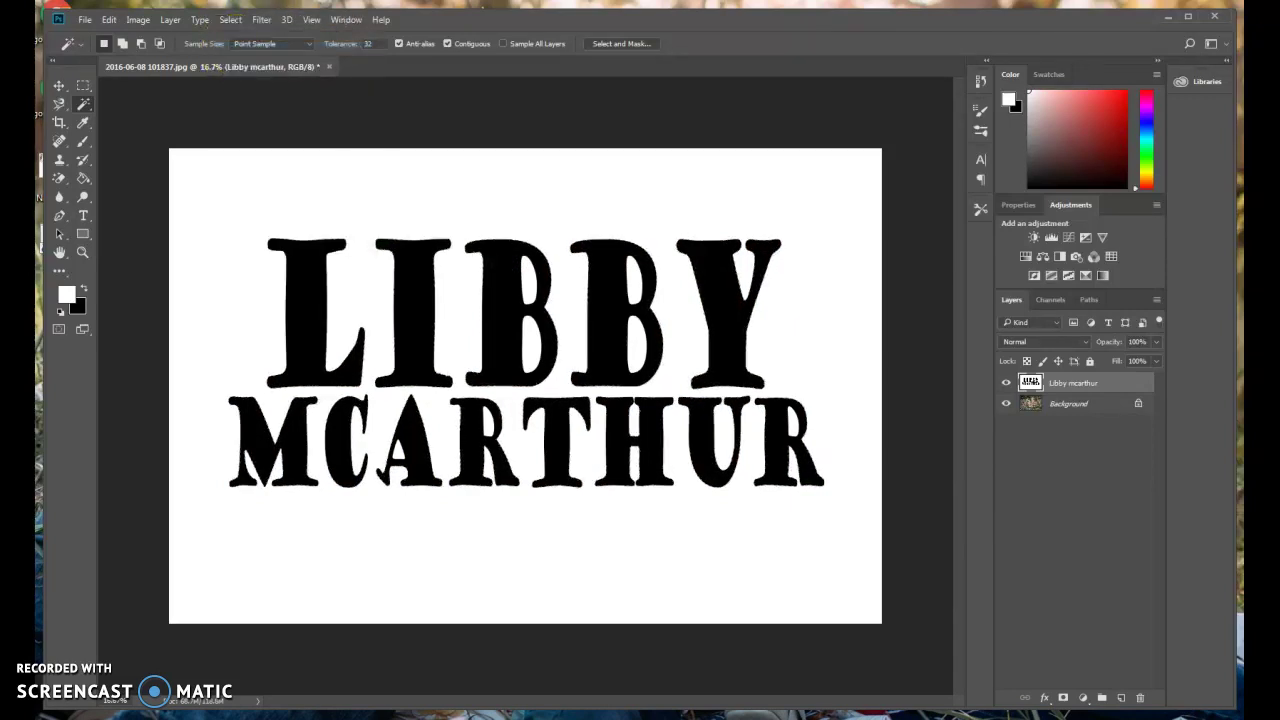
{"action": "left_click", "coordinate": [59, 177]}
{"action": "left_click", "coordinate": [307, 288]}
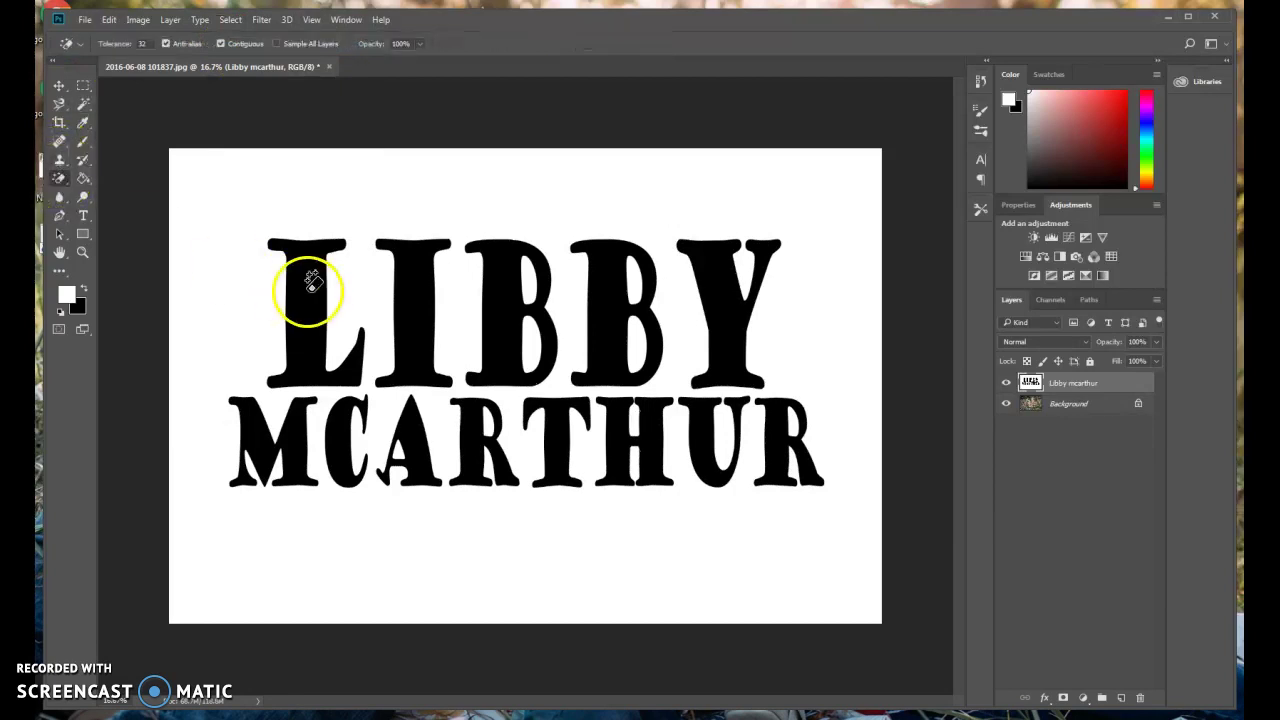
{"action": "left_click", "coordinate": [416, 306]}
{"action": "left_click", "coordinate": [514, 323]}
{"action": "left_click", "coordinate": [594, 320]}
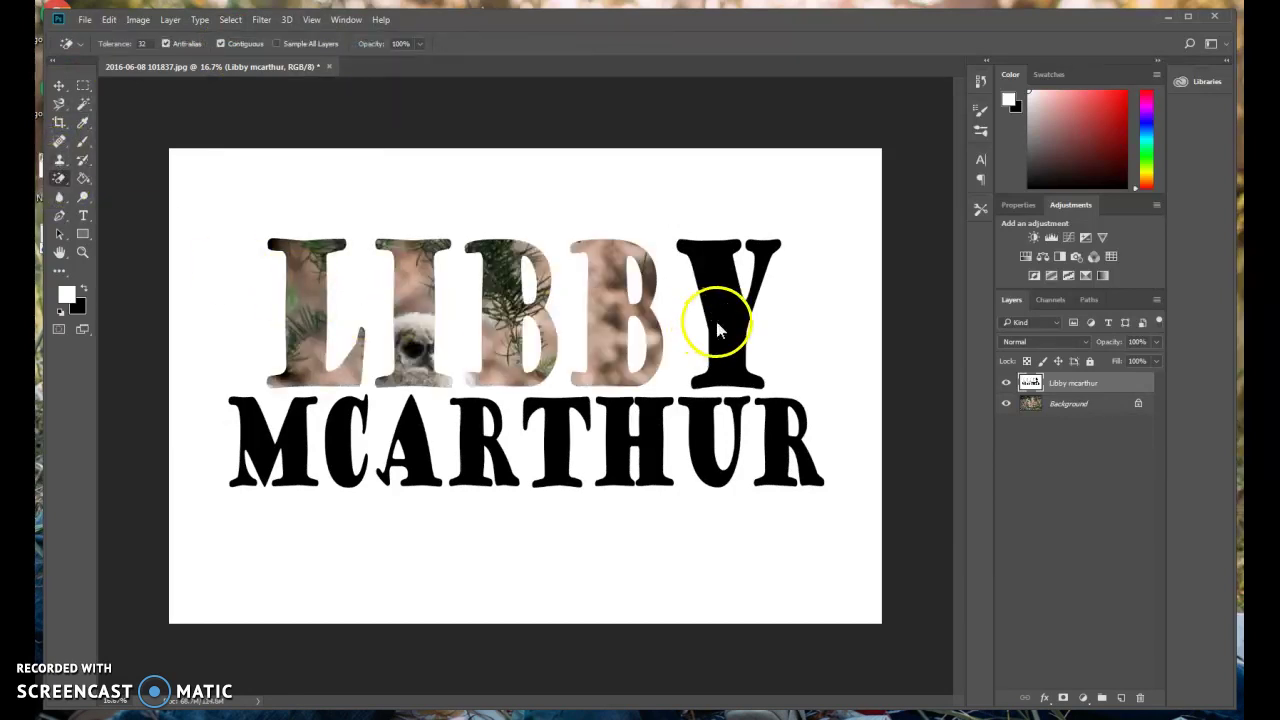
{"action": "left_click", "coordinate": [717, 330]}
{"action": "left_click", "coordinate": [703, 438]}
{"action": "left_click", "coordinate": [778, 450]}
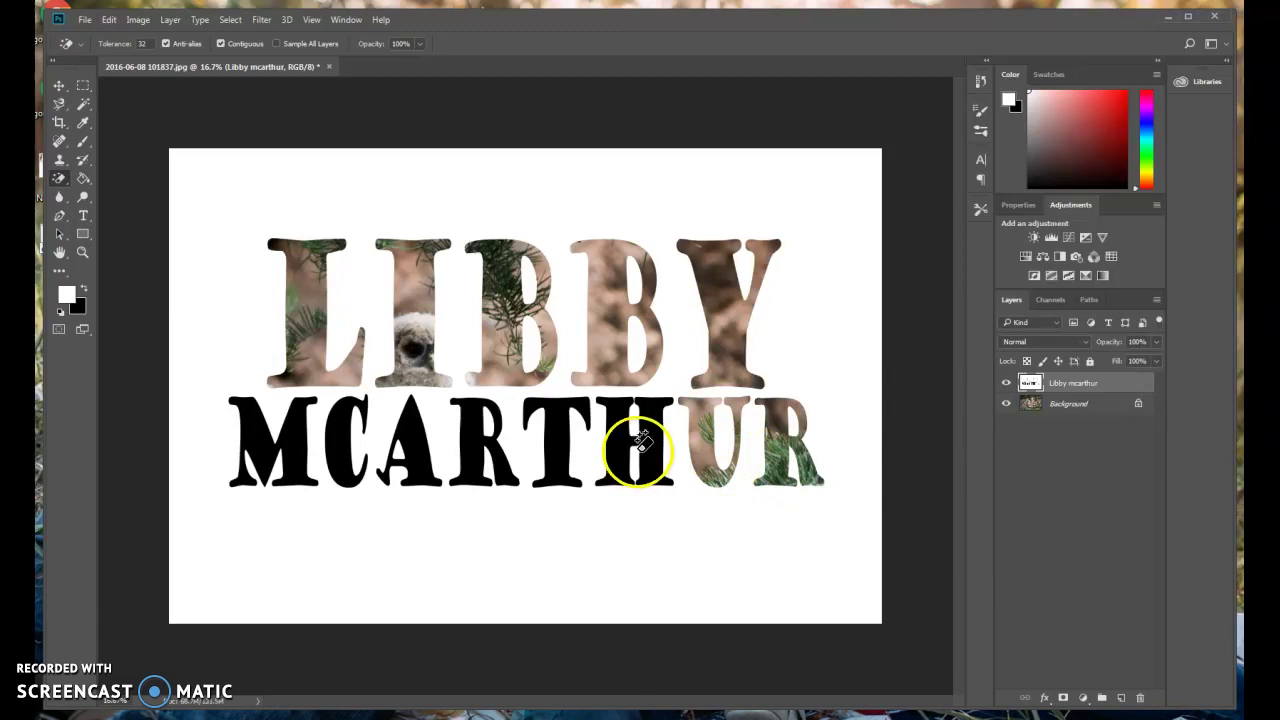
{"action": "left_click", "coordinate": [641, 444]}
{"action": "left_click", "coordinate": [563, 452]}
{"action": "left_click", "coordinate": [494, 462]}
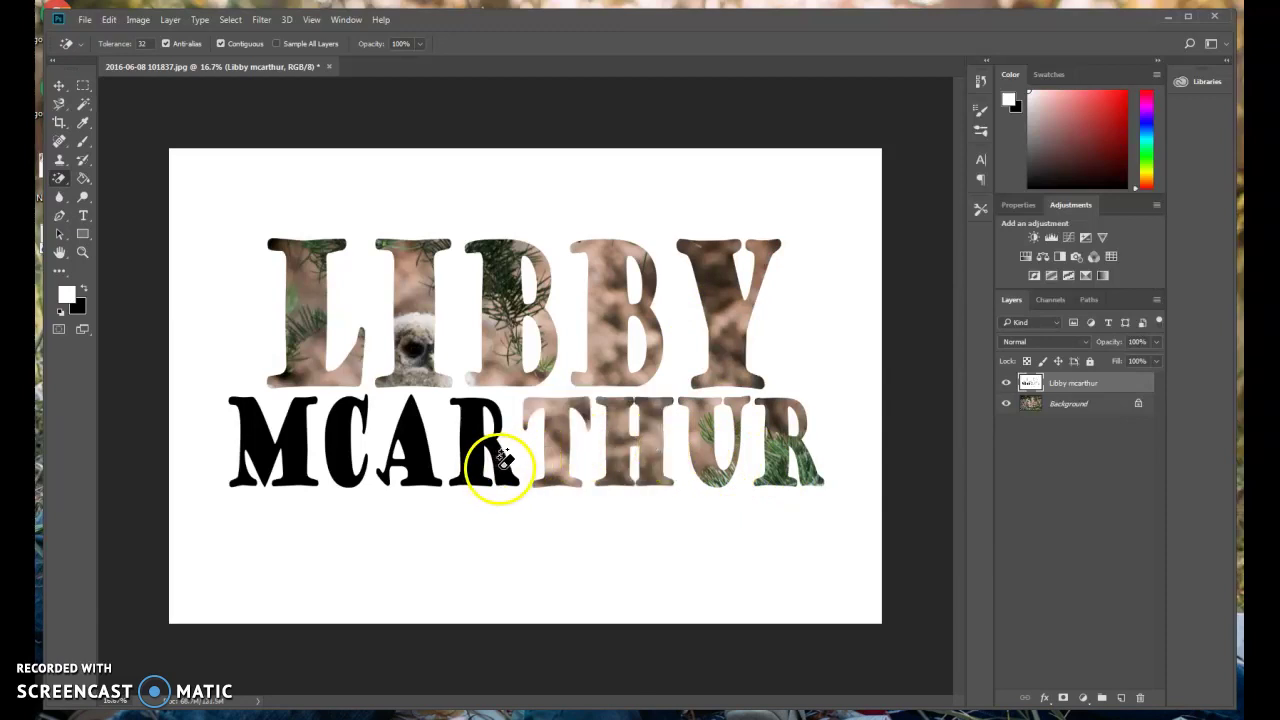
{"action": "left_click", "coordinate": [503, 458]}
{"action": "left_click", "coordinate": [405, 455]}
{"action": "left_click", "coordinate": [350, 445]}
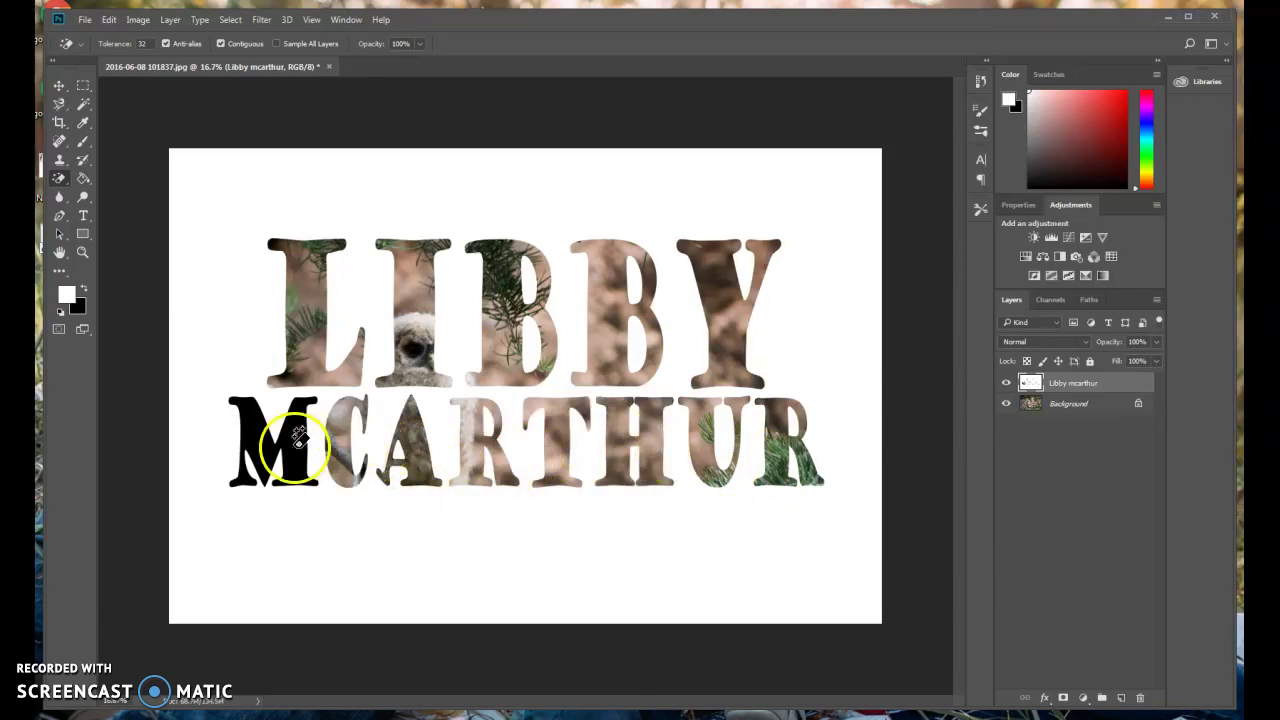
{"action": "left_click", "coordinate": [297, 437]}
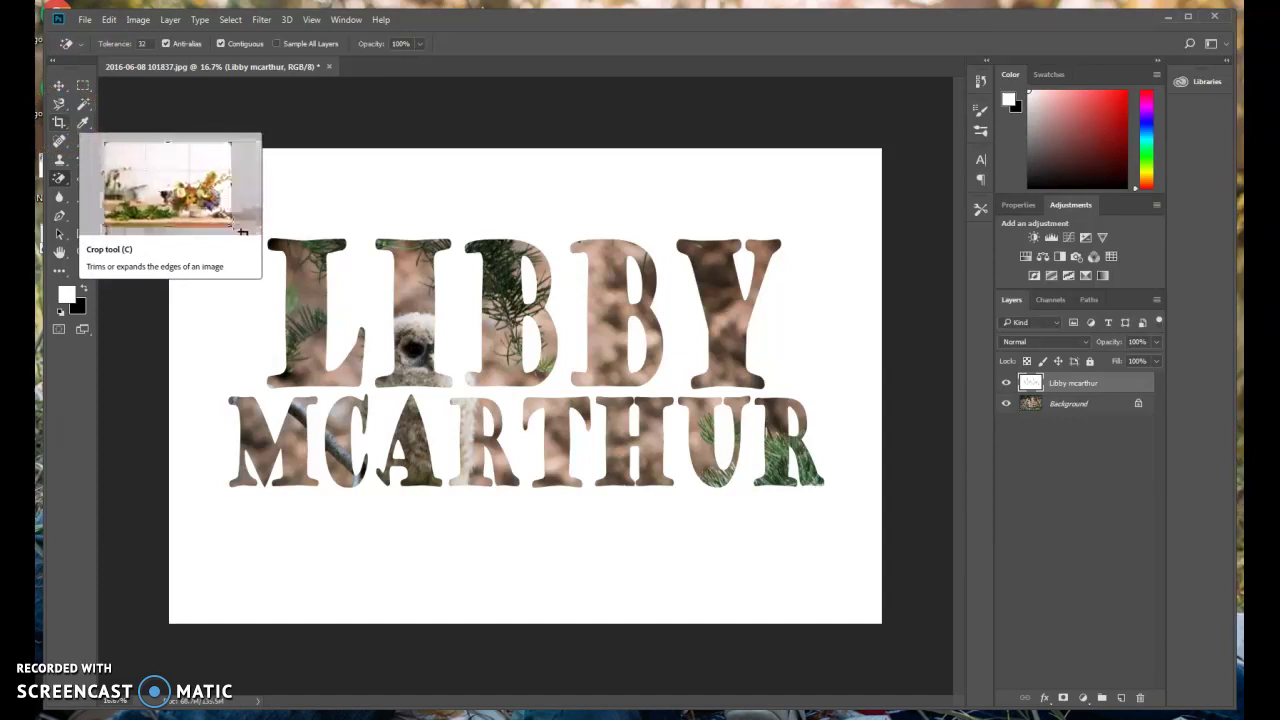
{"action": "left_click", "coordinate": [62, 90]}
Unlock the Background photo into Layer 0 and nudge it slightly behind the letters.
{"action": "left_click", "coordinate": [1062, 404]}
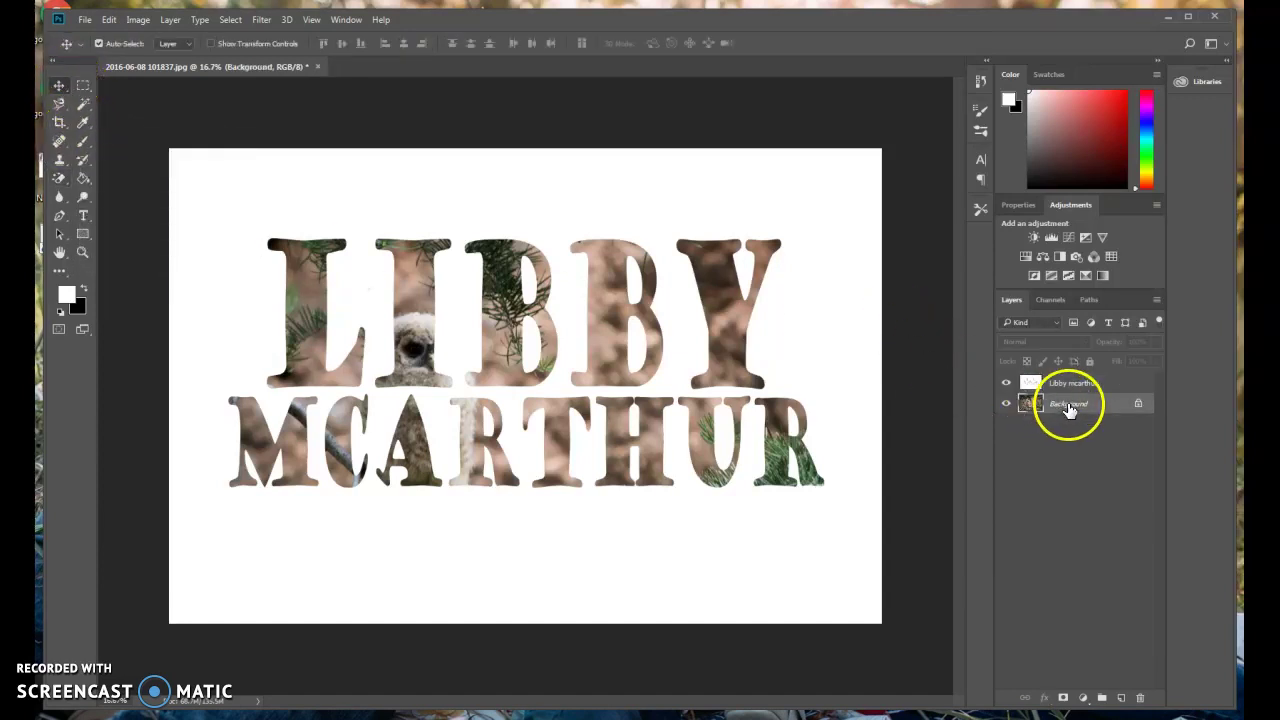
{"action": "left_click", "coordinate": [1142, 404]}
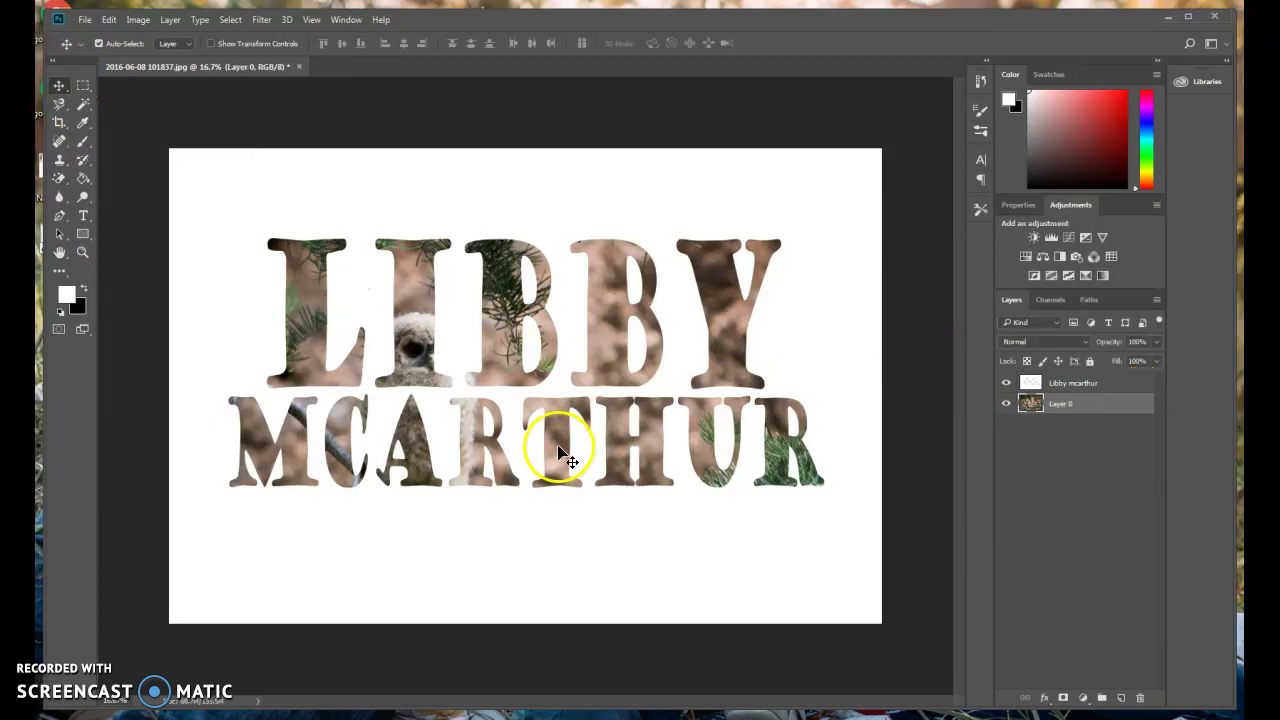
{"action": "mouse_move", "coordinate": [523, 509]}
{"action": "left_mouse_down"}
{"action": "mouse_move", "coordinate": [509, 586]}
{"action": "mouse_move", "coordinate": [519, 524]}
{"action": "left_mouse_up"}
{"action": "left_click", "coordinate": [1085, 404]}
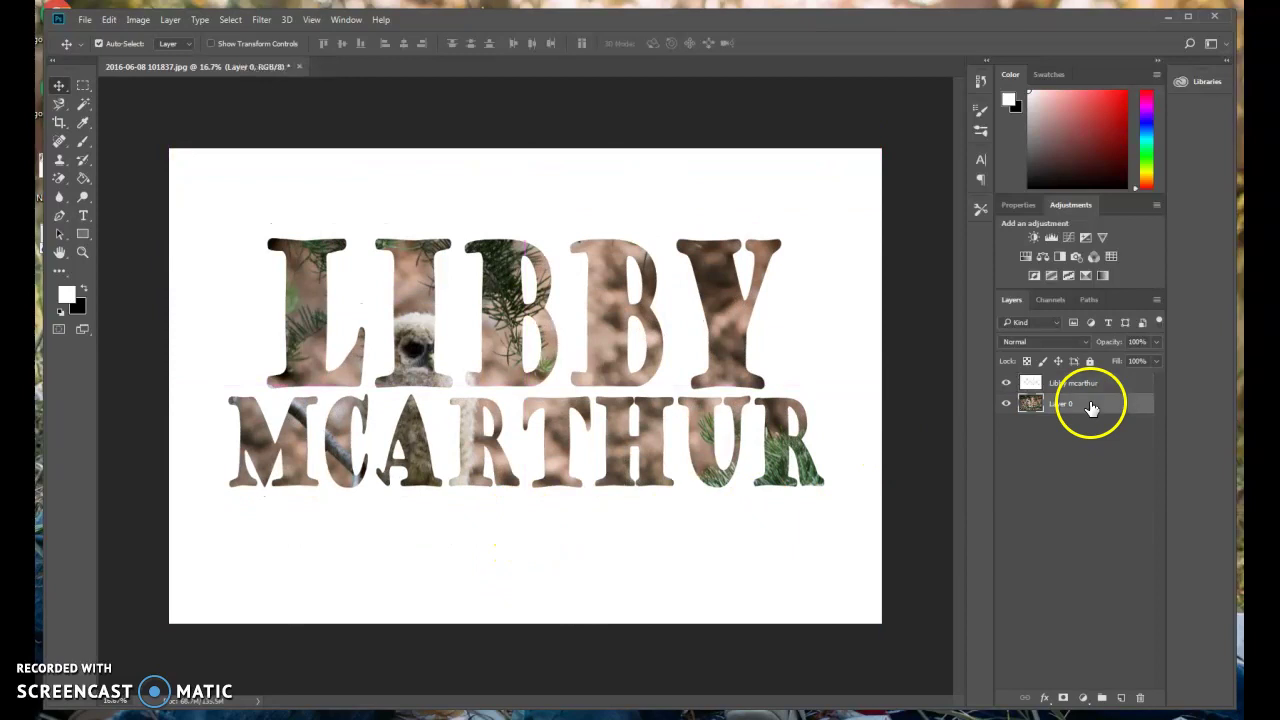
{"action": "left_click_drag", "start_coordinate": [663, 429], "coordinate": [650, 373]}
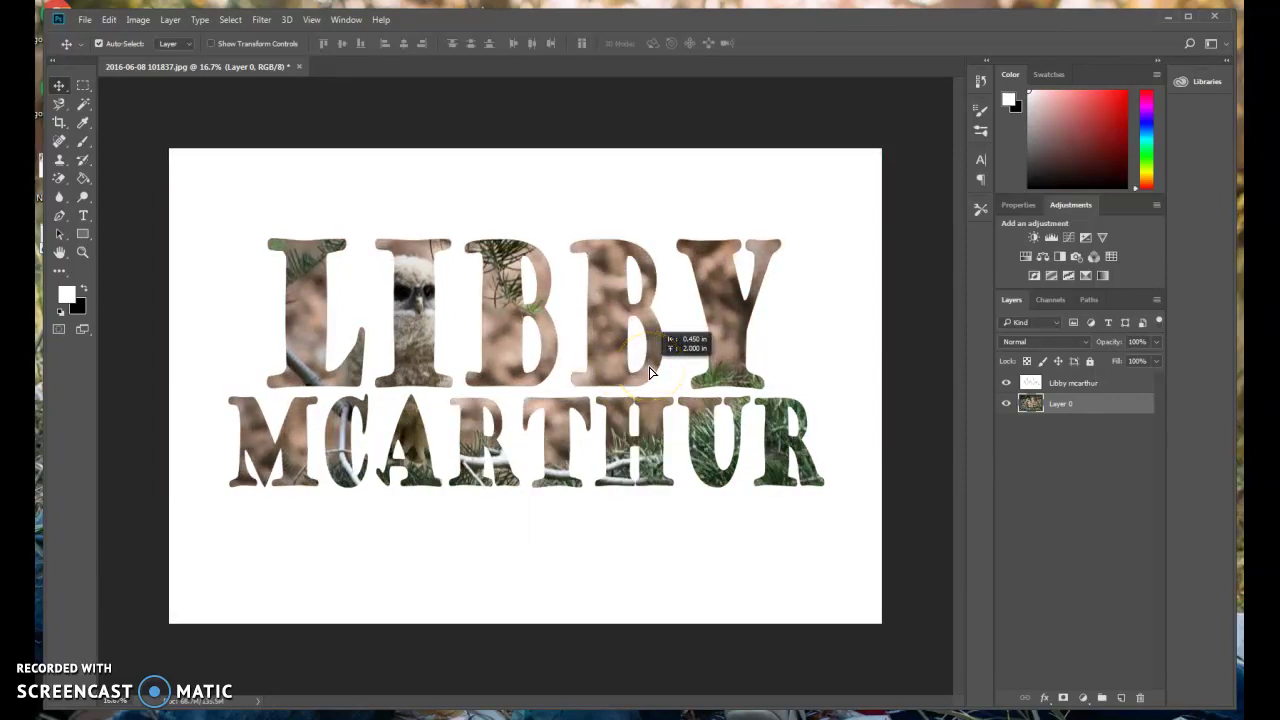
{"action": "mouse_move", "coordinate": [650, 373]}
{"action": "left_mouse_down"}
{"action": "mouse_move", "coordinate": [652, 357]}
{"action": "mouse_move", "coordinate": [655, 367]}
{"action": "left_mouse_up"}
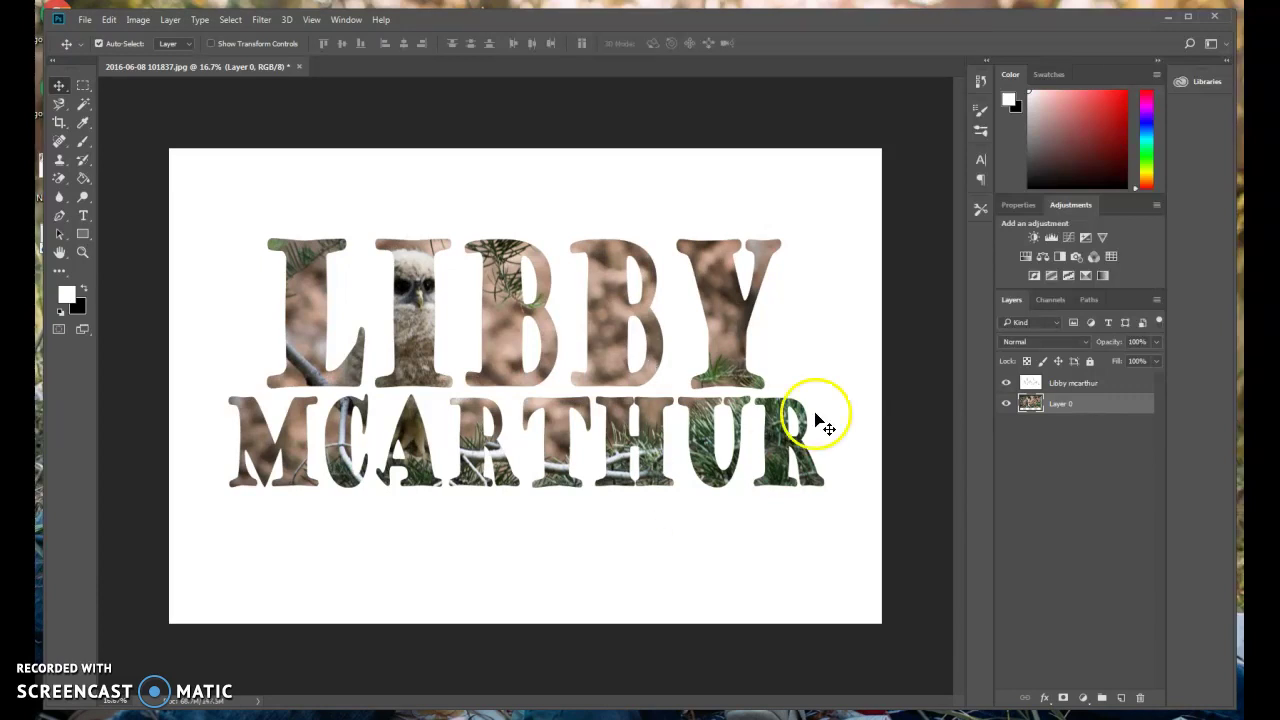
{"action": "left_click", "coordinate": [60, 124]}
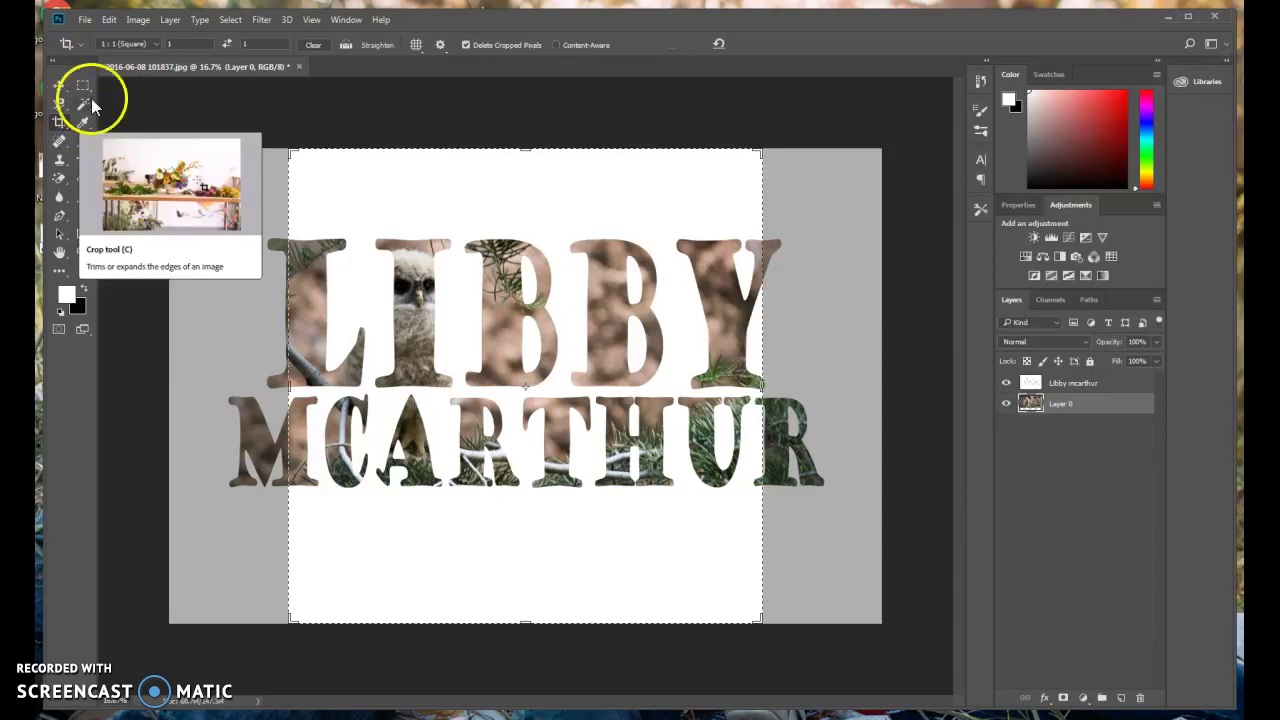
{"action": "left_click", "coordinate": [165, 43]}
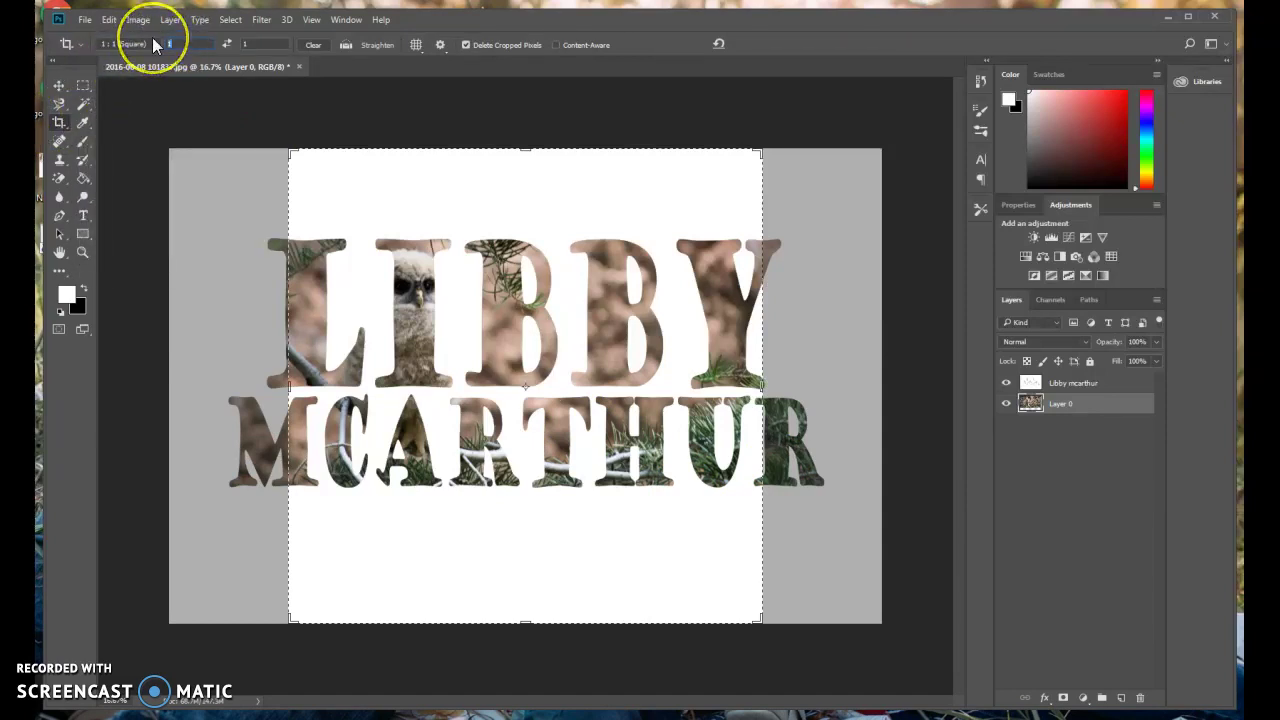
{"action": "type", "text": "17"}
{"action": "left_click", "coordinate": [274, 43]}
{"action": "type", "text": "11"}
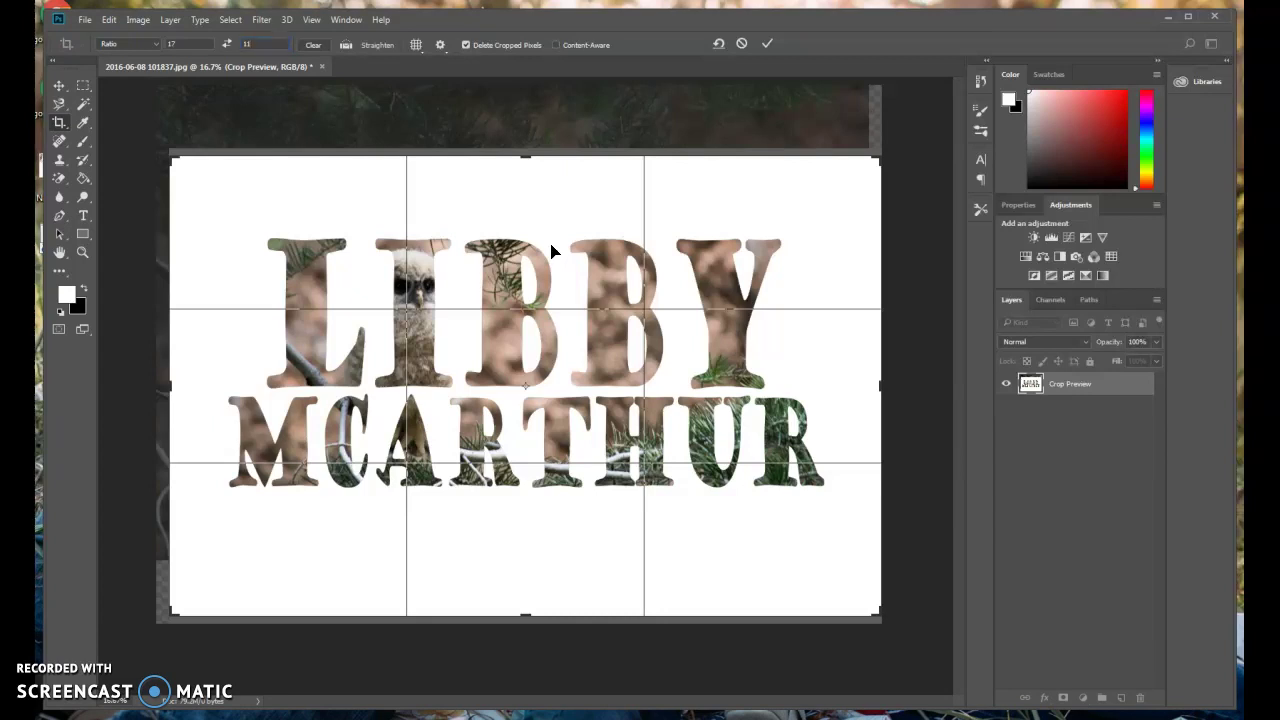
{"action": "double_click", "coordinate": [614, 229]}
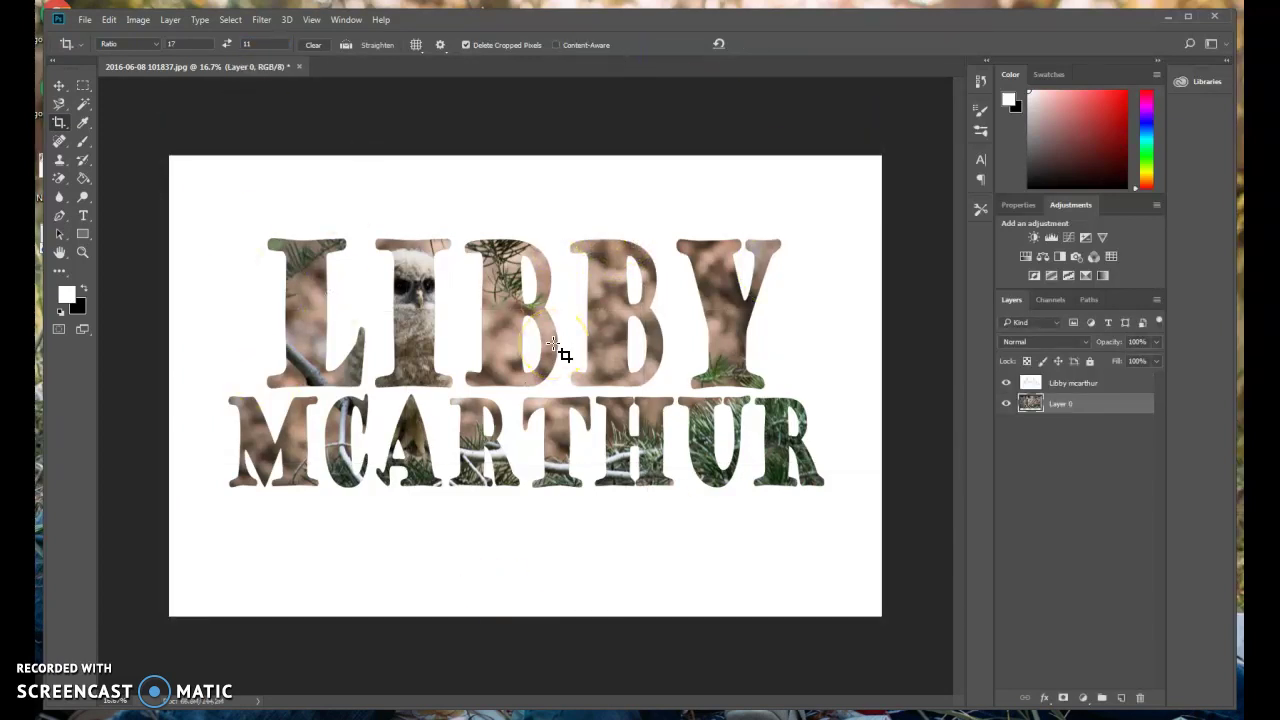
{"action": "left_click", "coordinate": [1068, 381]}
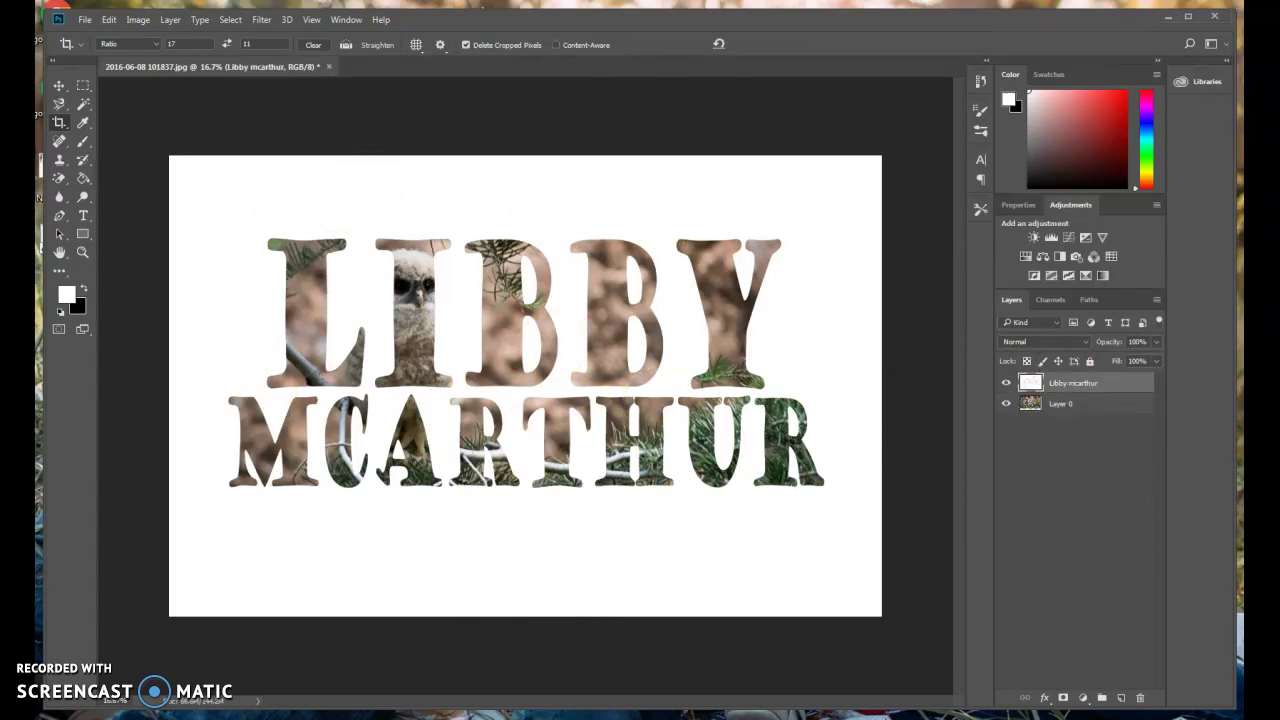
{"action": "left_click", "coordinate": [79, 177]}
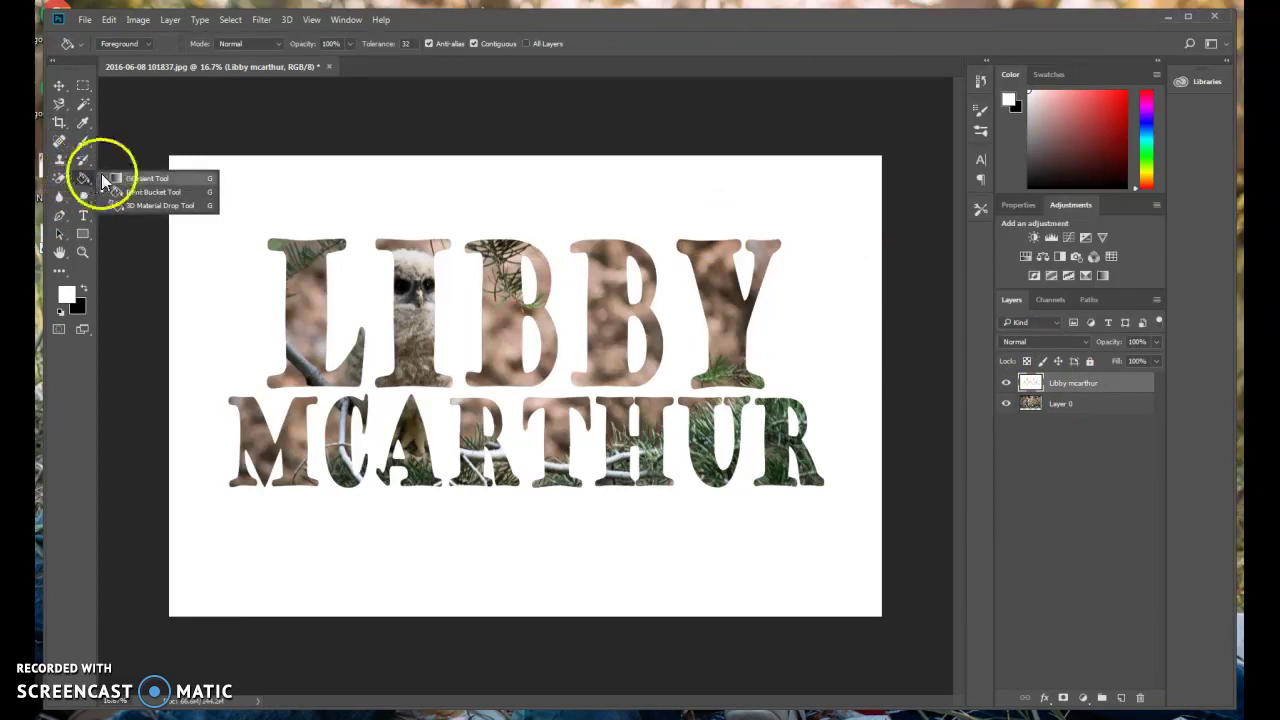
{"action": "left_click", "coordinate": [108, 176]}
{"action": "left_click_drag", "start_coordinate": [541, 190], "coordinate": [474, 630]}
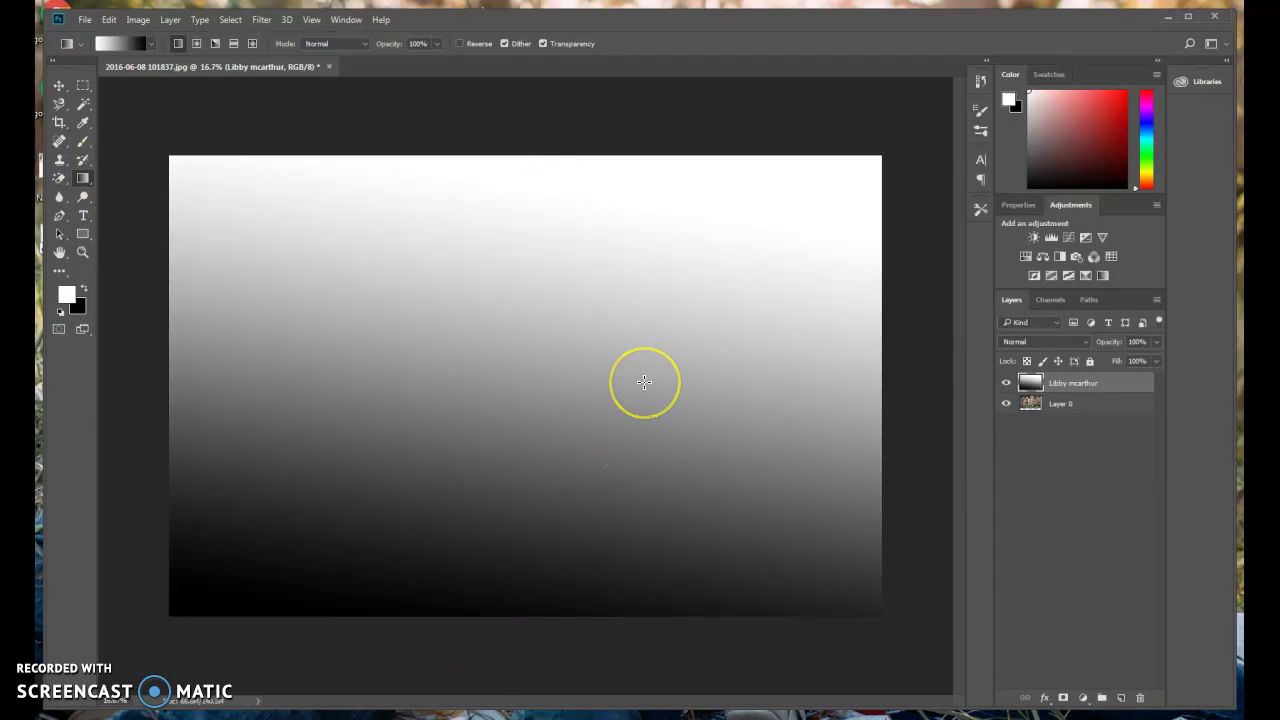
{"action": "key", "text": "ctrl+z"}
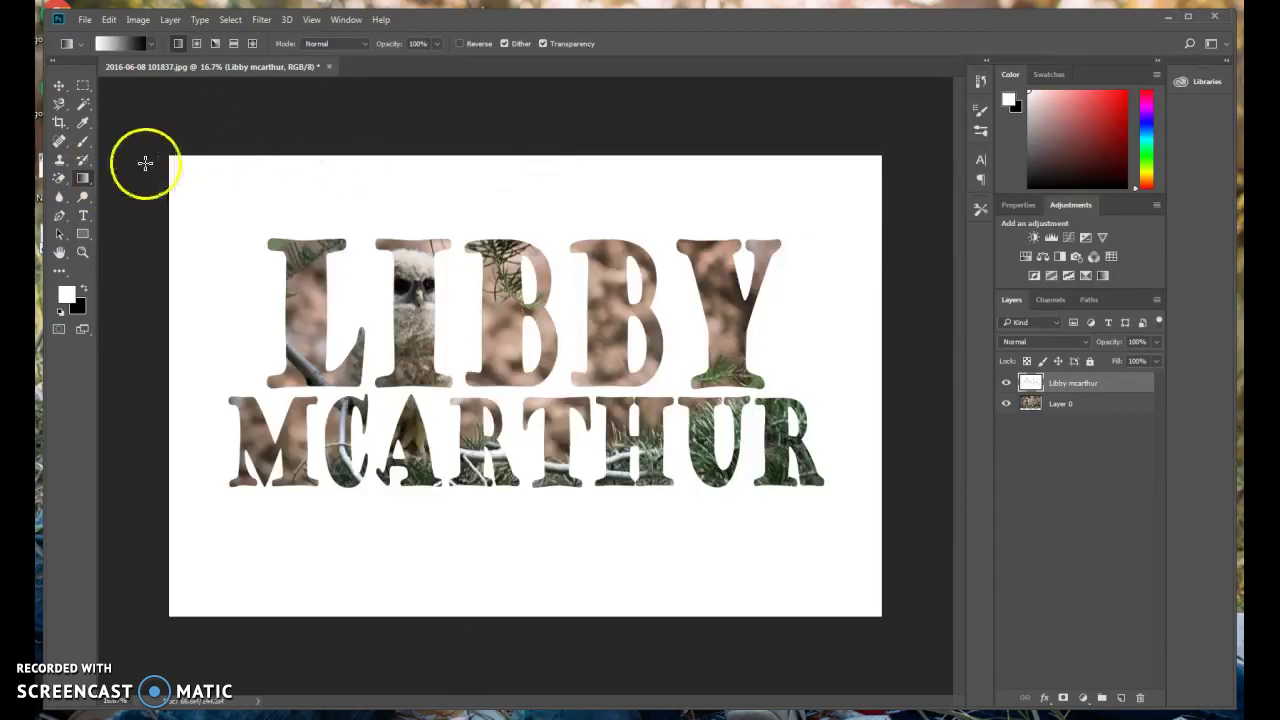
{"action": "right_click", "coordinate": [86, 181]}
{"action": "left_click", "coordinate": [124, 188]}
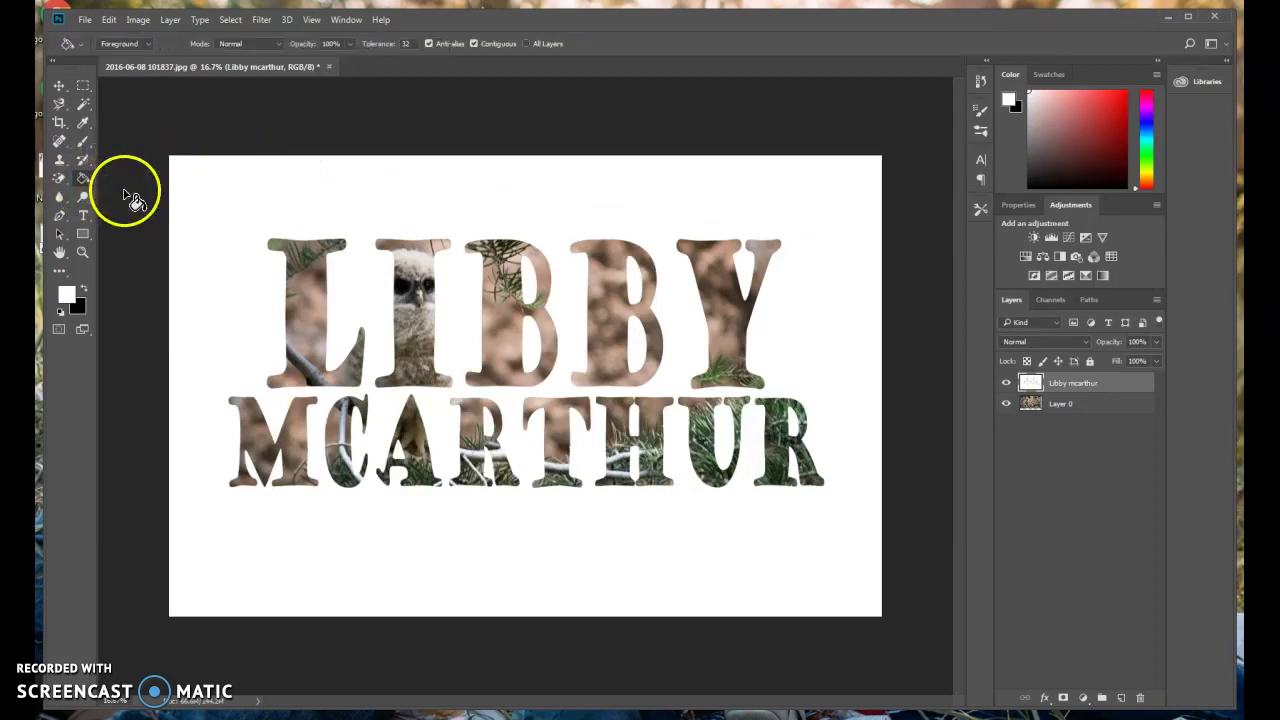
{"action": "left_click", "coordinate": [84, 288]}
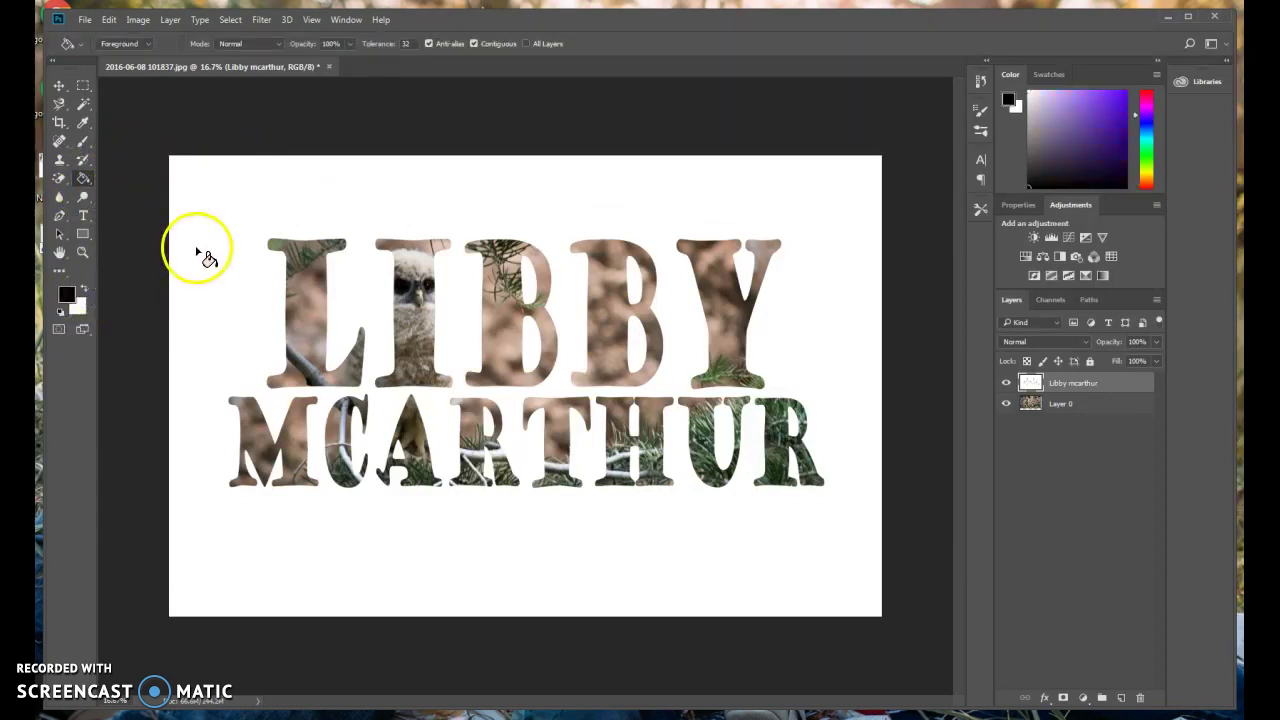
{"action": "left_click", "coordinate": [252, 342]}
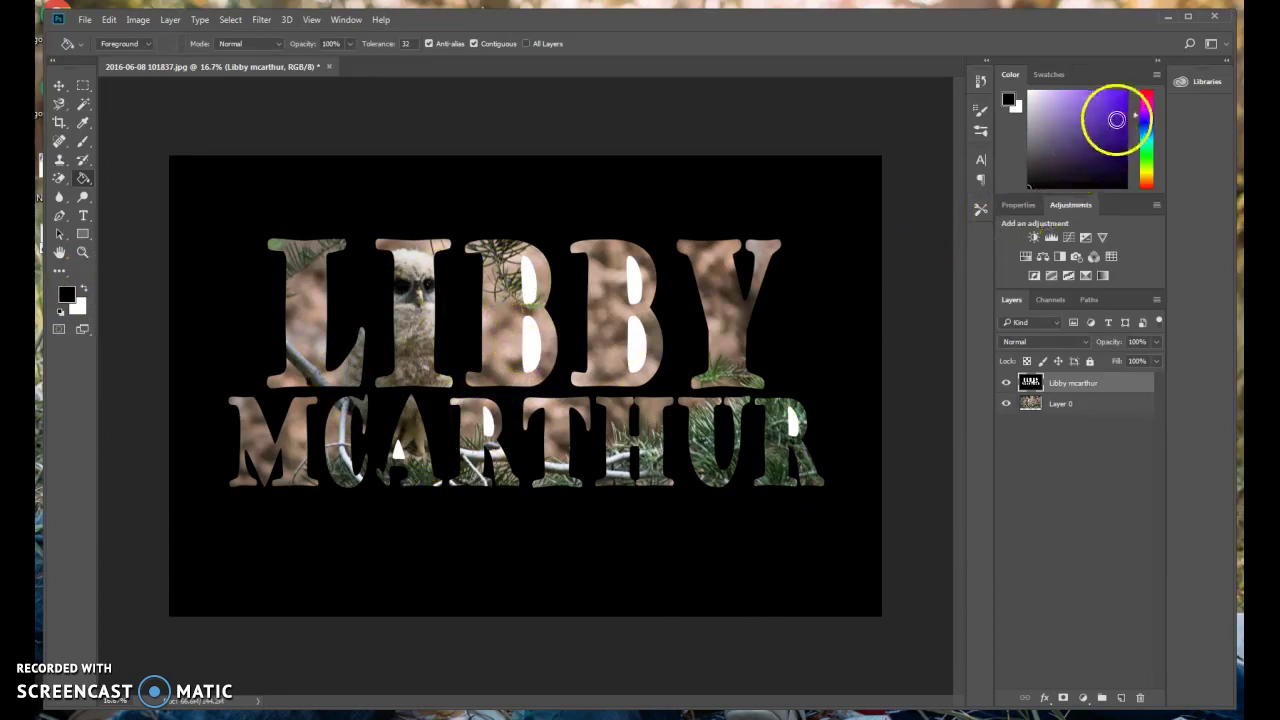
{"action": "left_click", "coordinate": [1148, 150]}
{"action": "left_click", "coordinate": [1119, 164]}
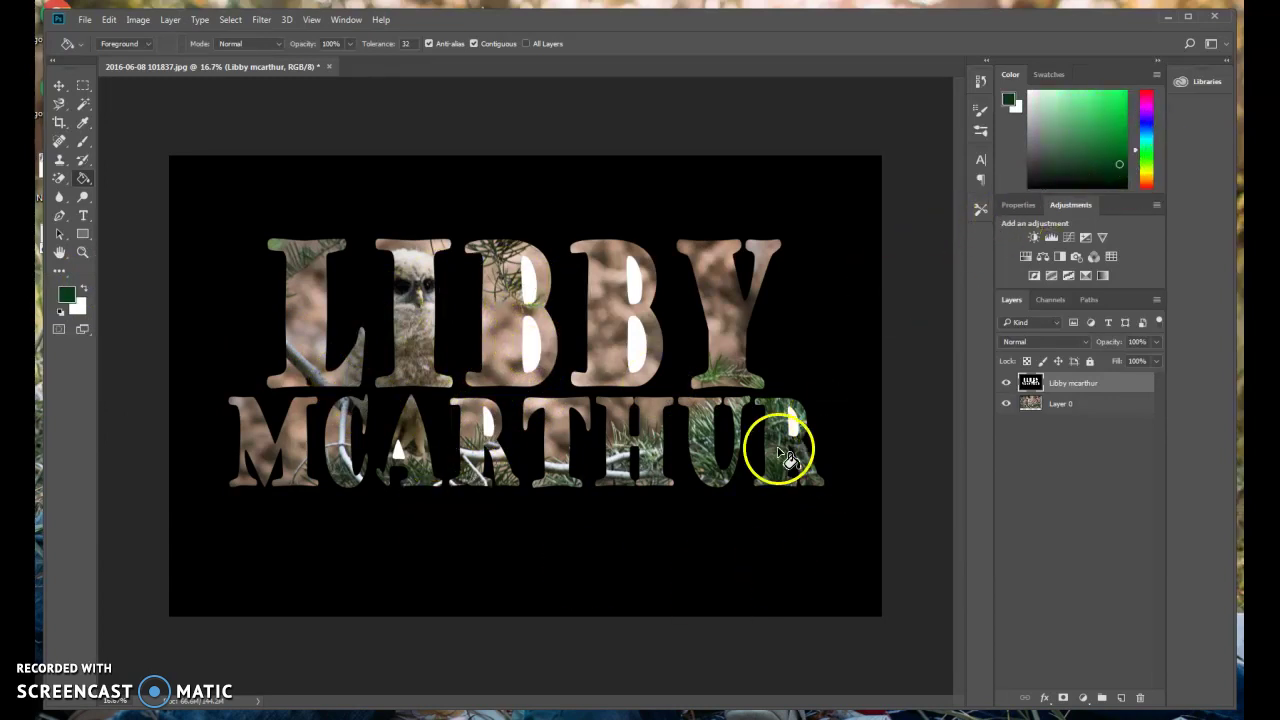
{"action": "left_click", "coordinate": [816, 332]}
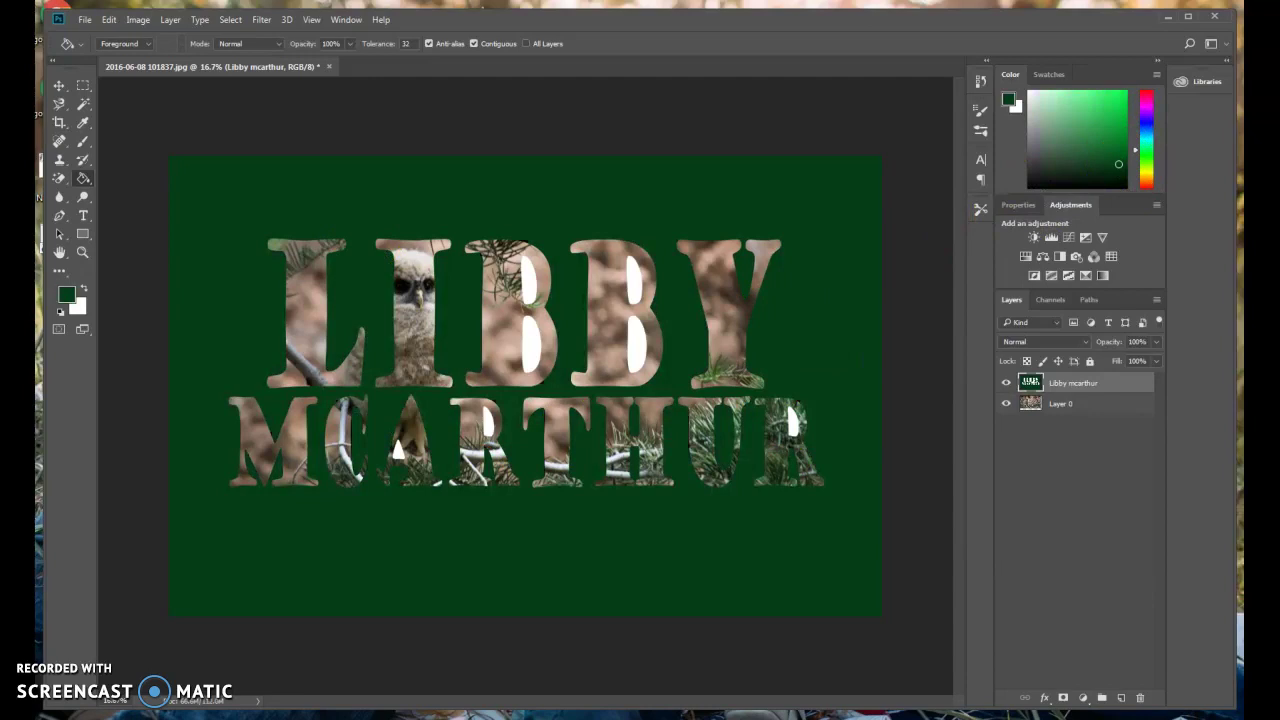
{"action": "left_click", "coordinate": [83, 124]}
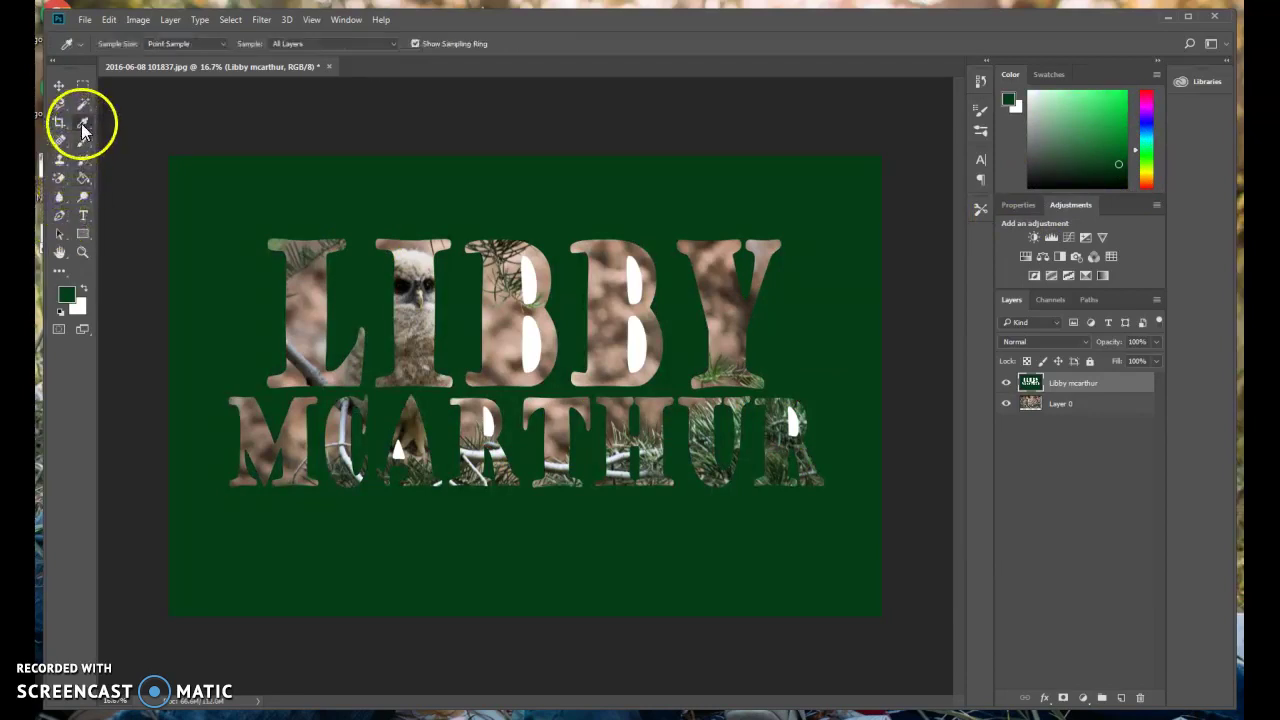
{"action": "left_click", "coordinate": [426, 476]}
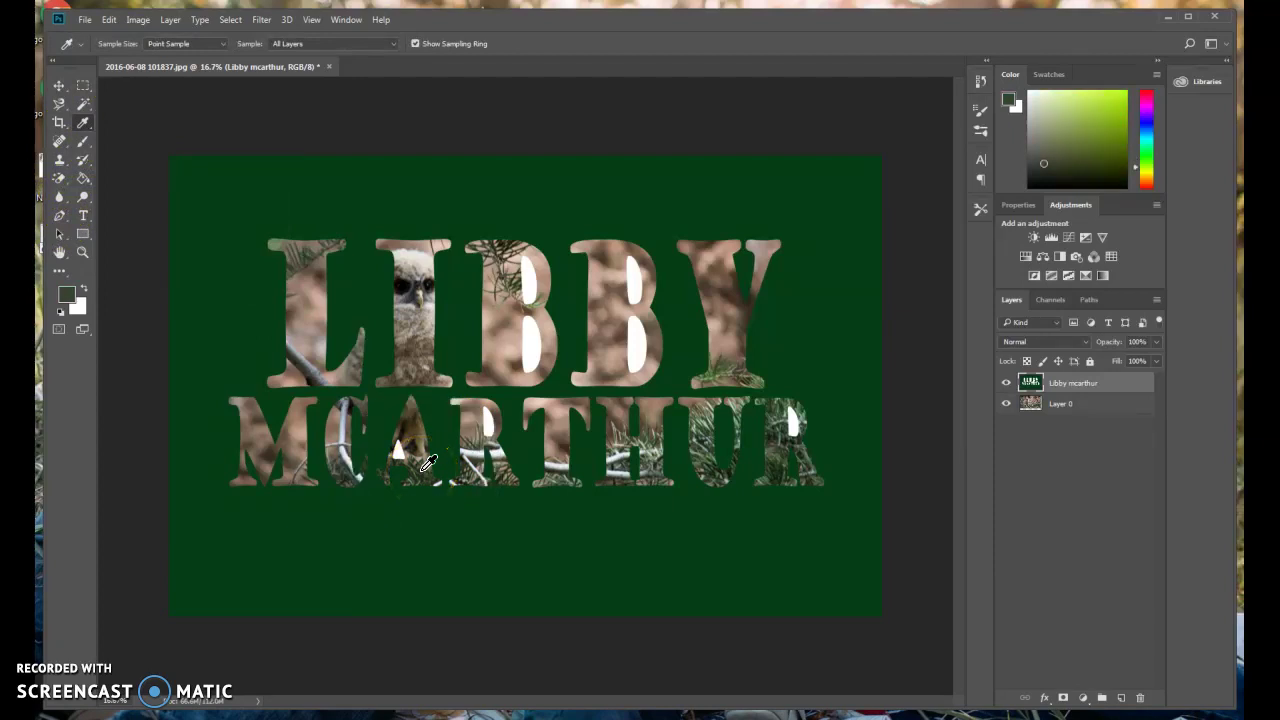
{"action": "left_click", "coordinate": [84, 180]}
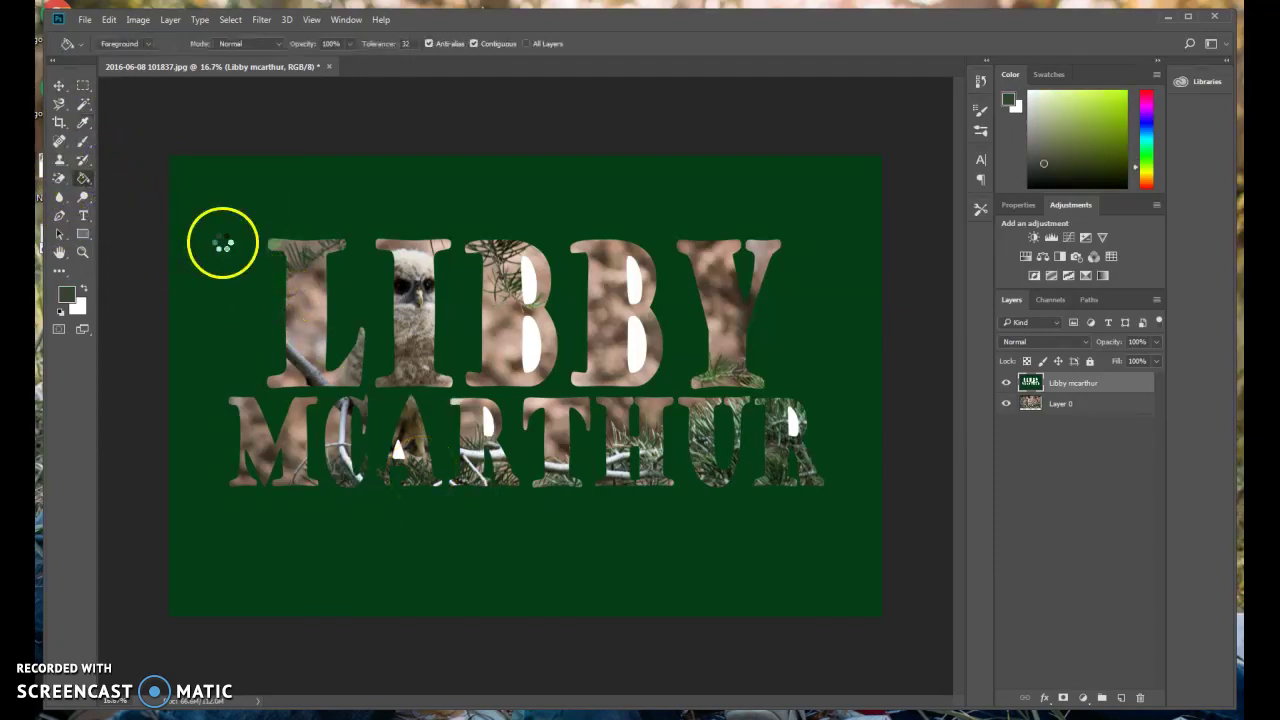
{"action": "left_click", "coordinate": [222, 247]}
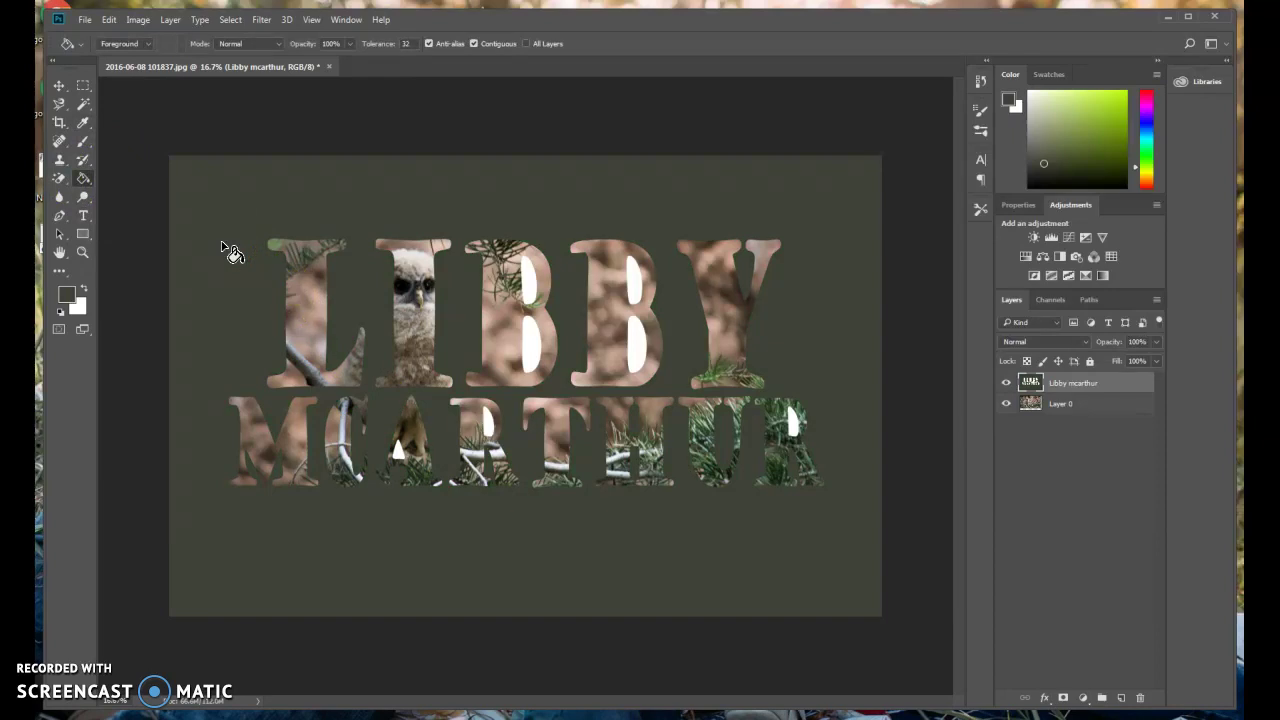
{"action": "left_click", "coordinate": [83, 122]}
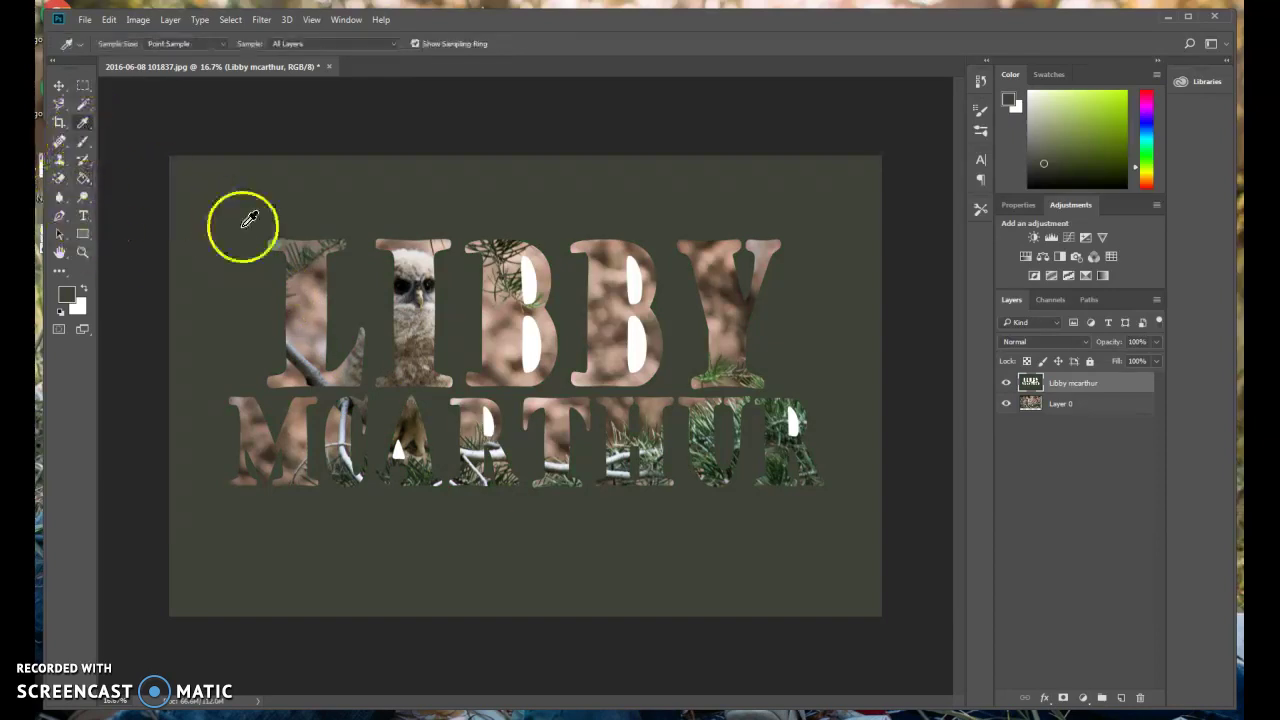
{"action": "left_click", "coordinate": [321, 284]}
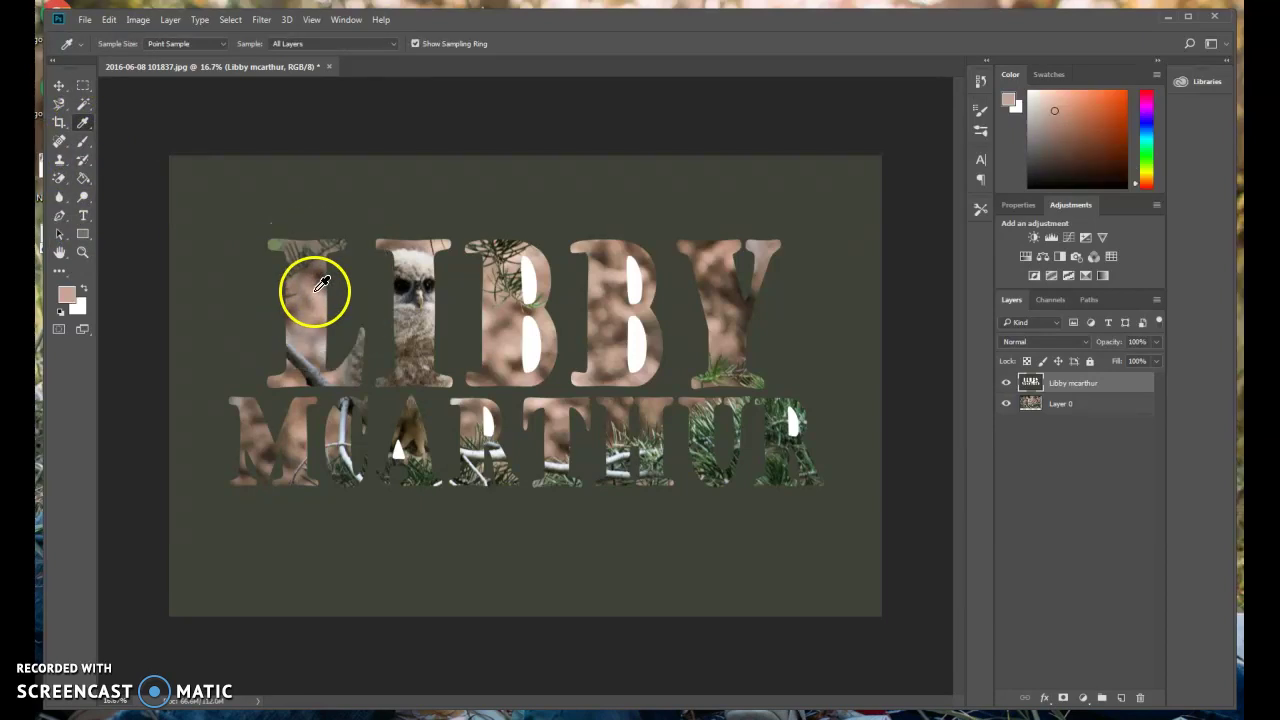
{"action": "left_click", "coordinate": [83, 178]}
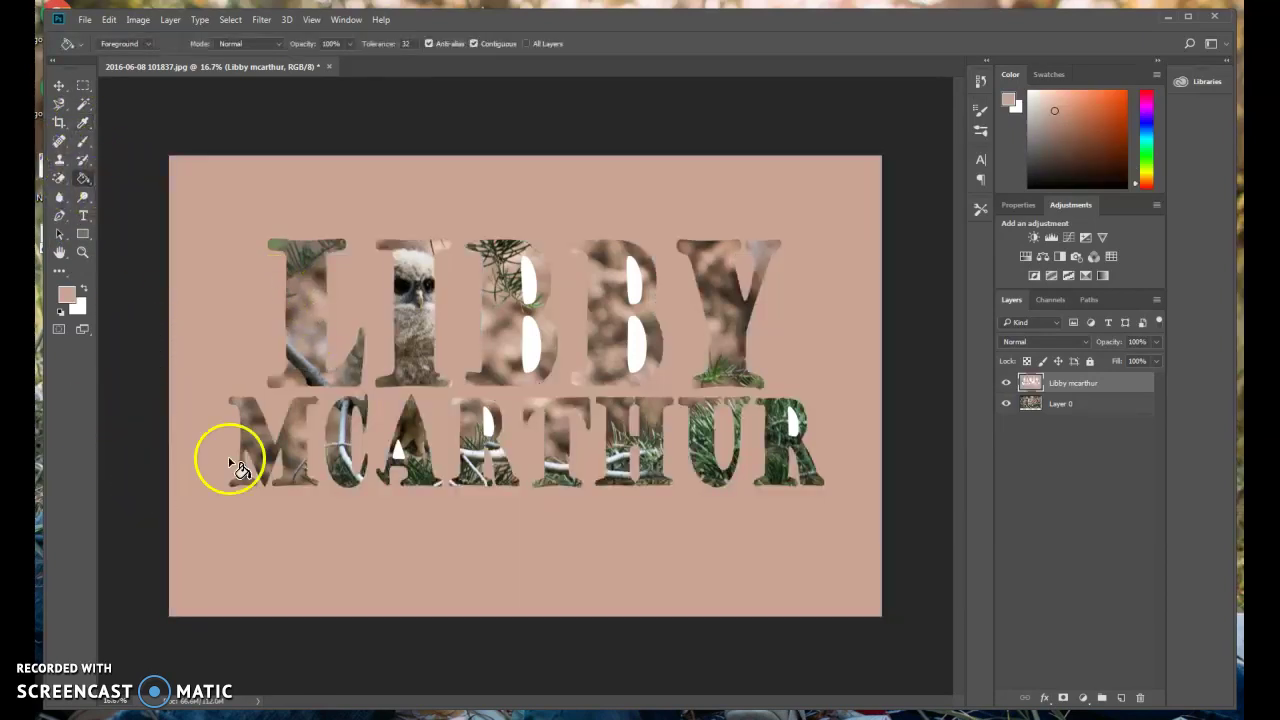
{"action": "left_click", "coordinate": [85, 288]}
{"action": "left_click", "coordinate": [194, 285]}
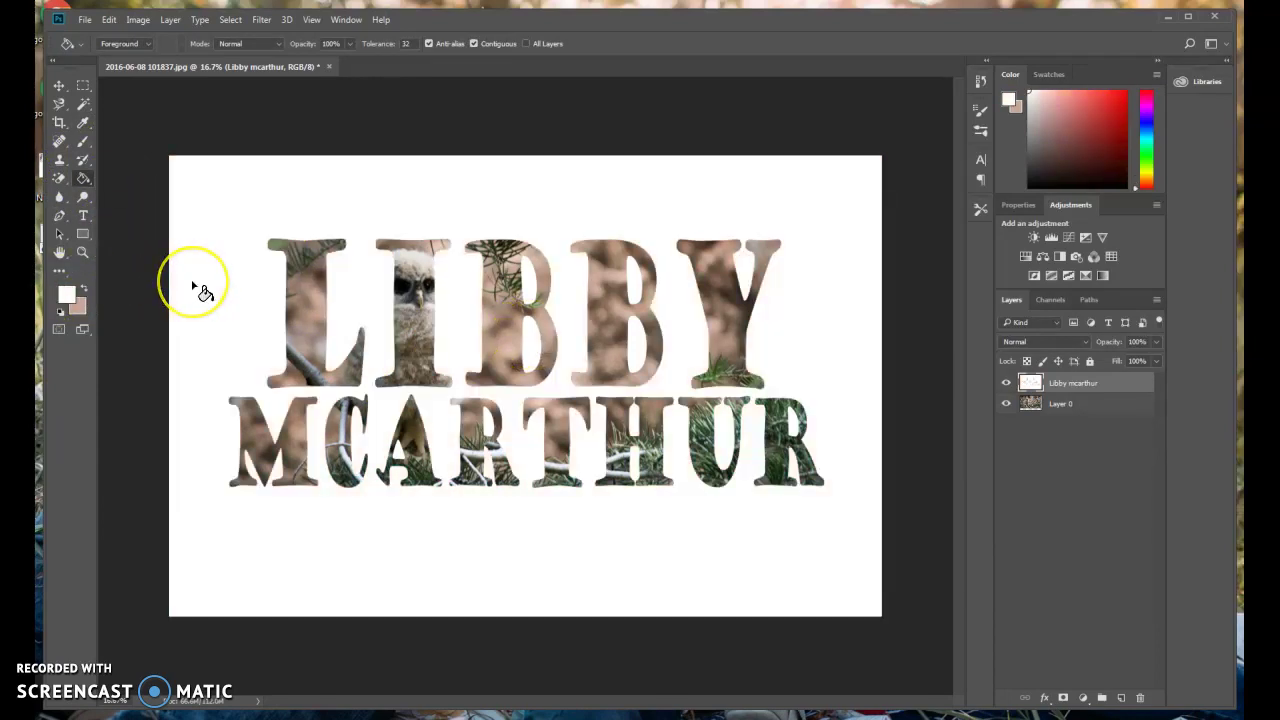